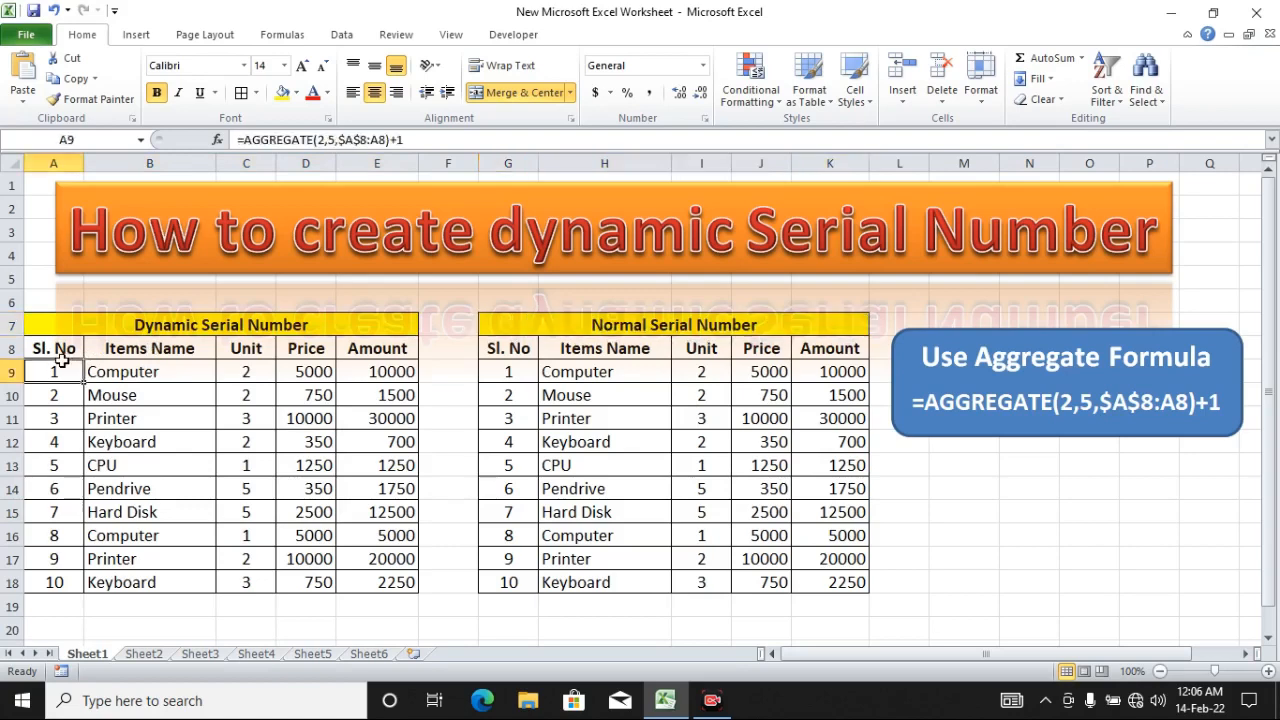
# - Delete the Keyboard row, sheet row 12, which runs through both serial number tables
pyautogui.click(12, 445)
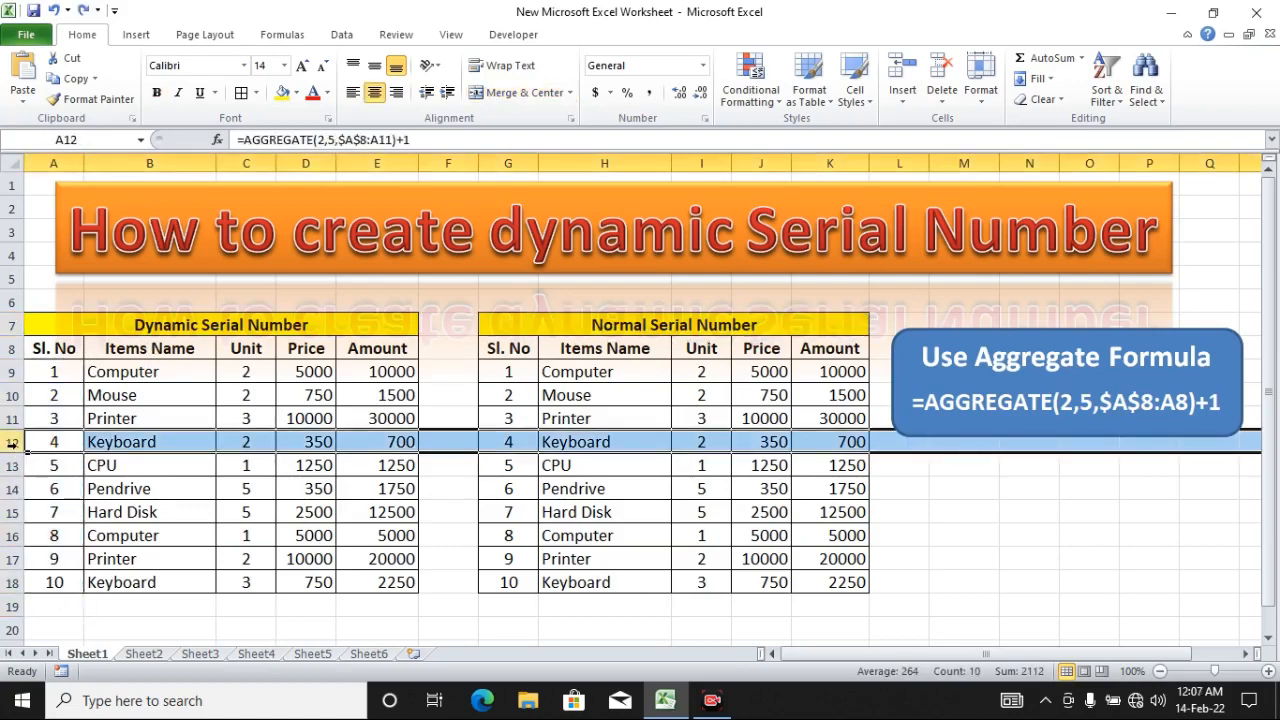
pyautogui.rightClick(54, 445)
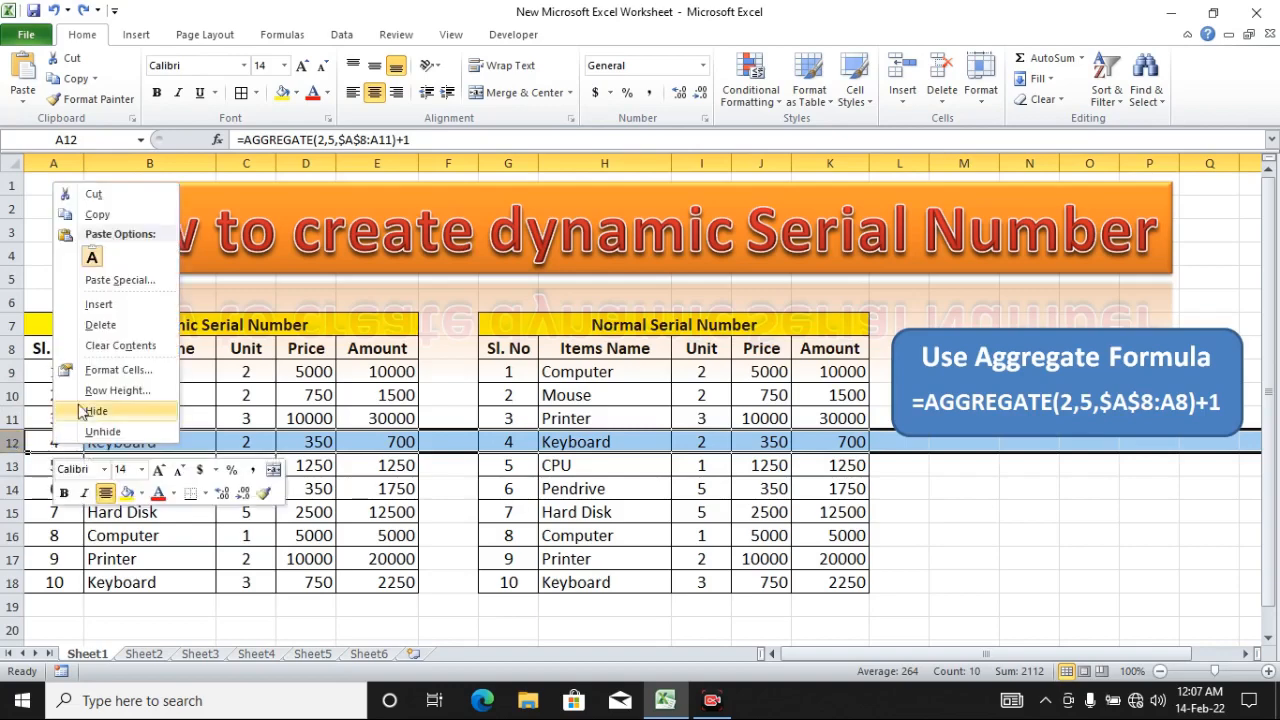
pyautogui.click(110, 324)
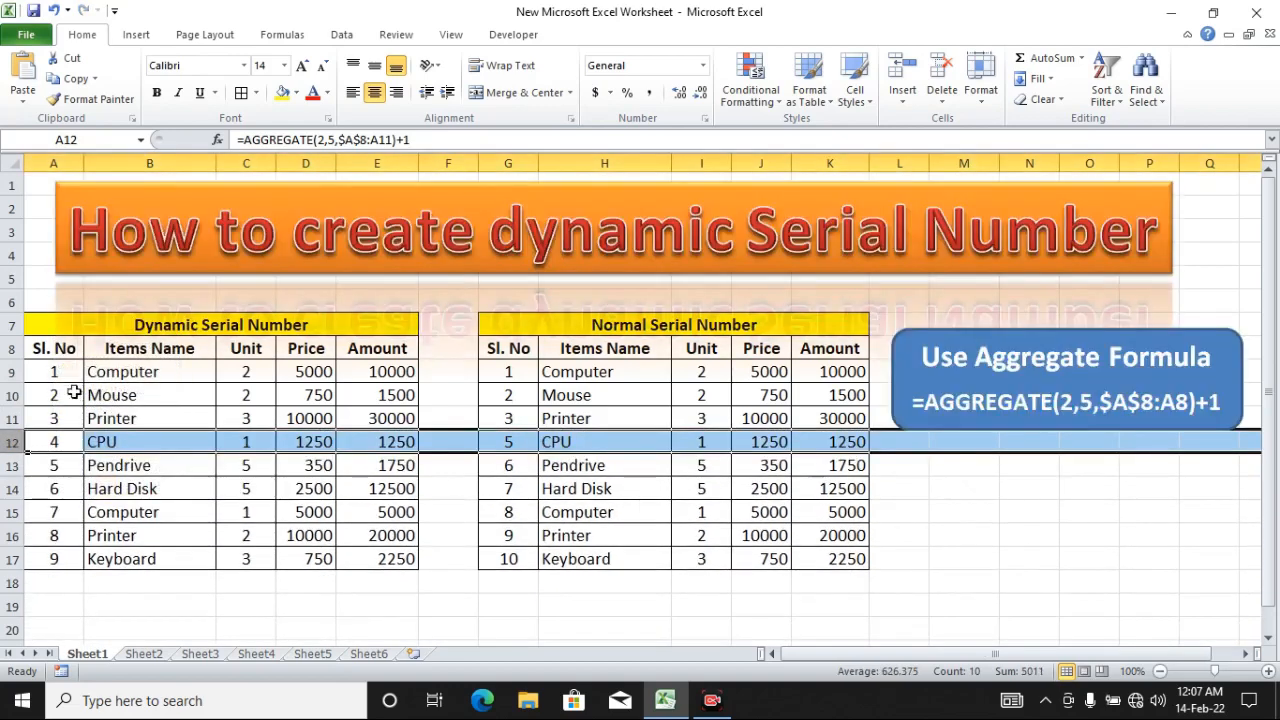
# - Examine the serial numbers in the Dynamic Serial Number table from A9 down to A17
pyautogui.click(62, 371)
pyautogui.click(62, 395)
pyautogui.click(62, 418)
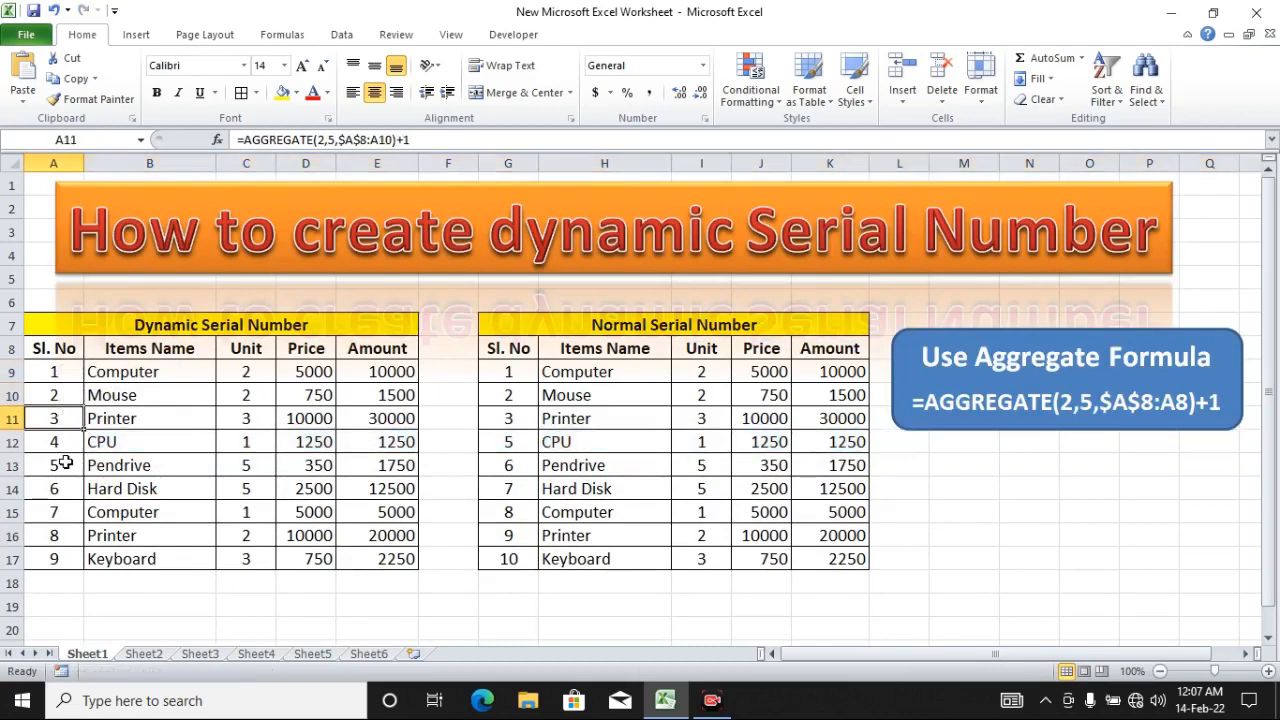
pyautogui.click(64, 446)
pyautogui.click(63, 458)
pyautogui.click(63, 489)
pyautogui.click(63, 511)
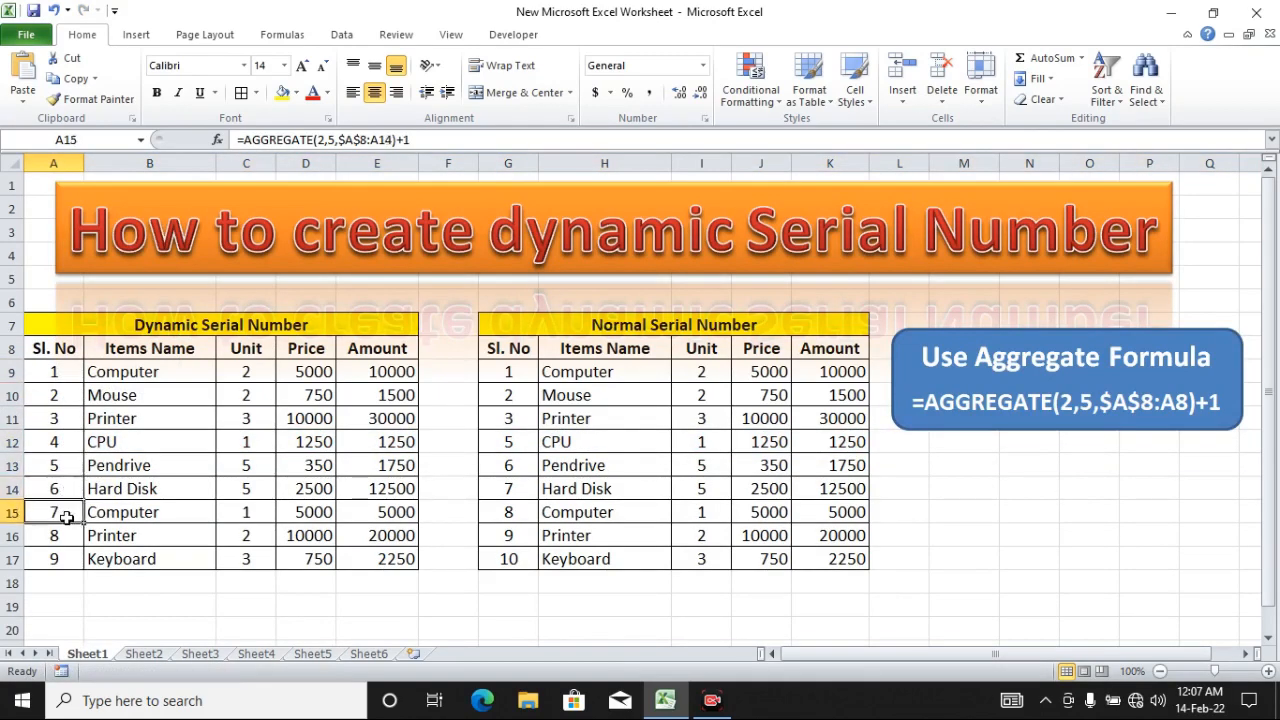
pyautogui.click(64, 540)
pyautogui.click(63, 559)
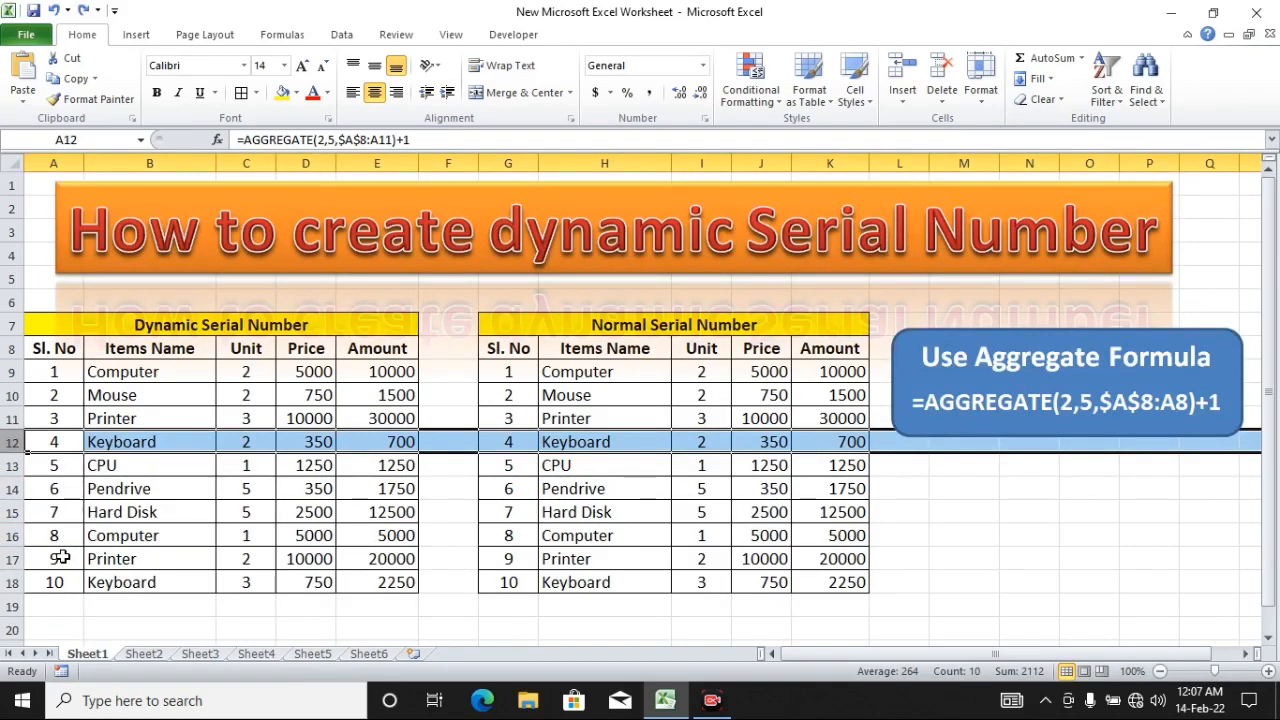
# - Delete row 12 again to compare the serial numbers of both tables, and undo the deletion
pyautogui.hotkey('ctrl', '-')
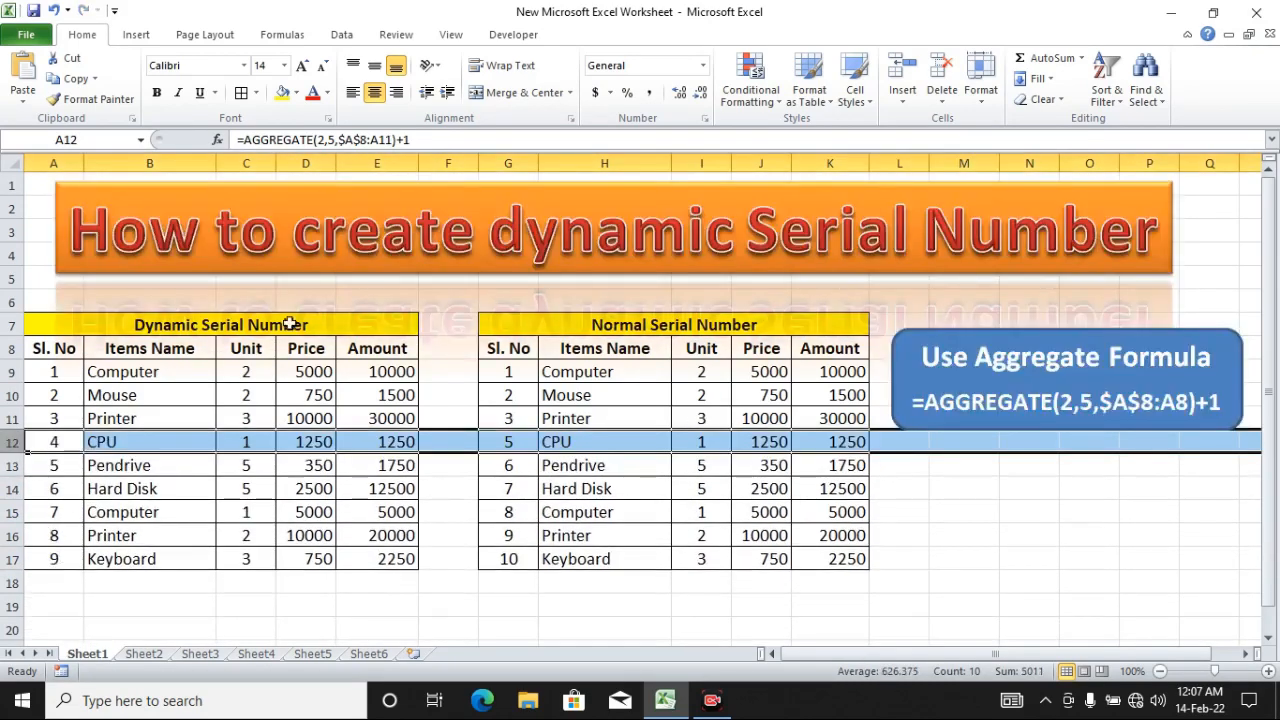
pyautogui.click(62, 532)
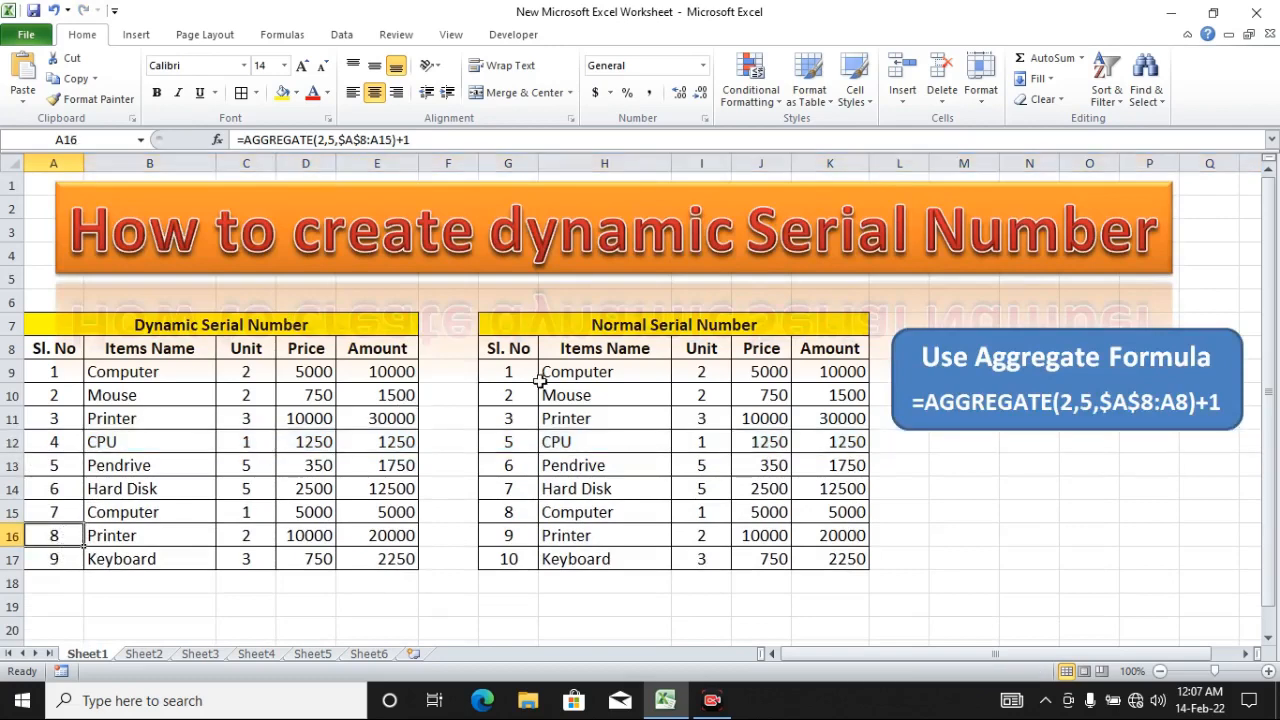
pyautogui.moveTo(530, 377); pyautogui.dragTo(508, 551)
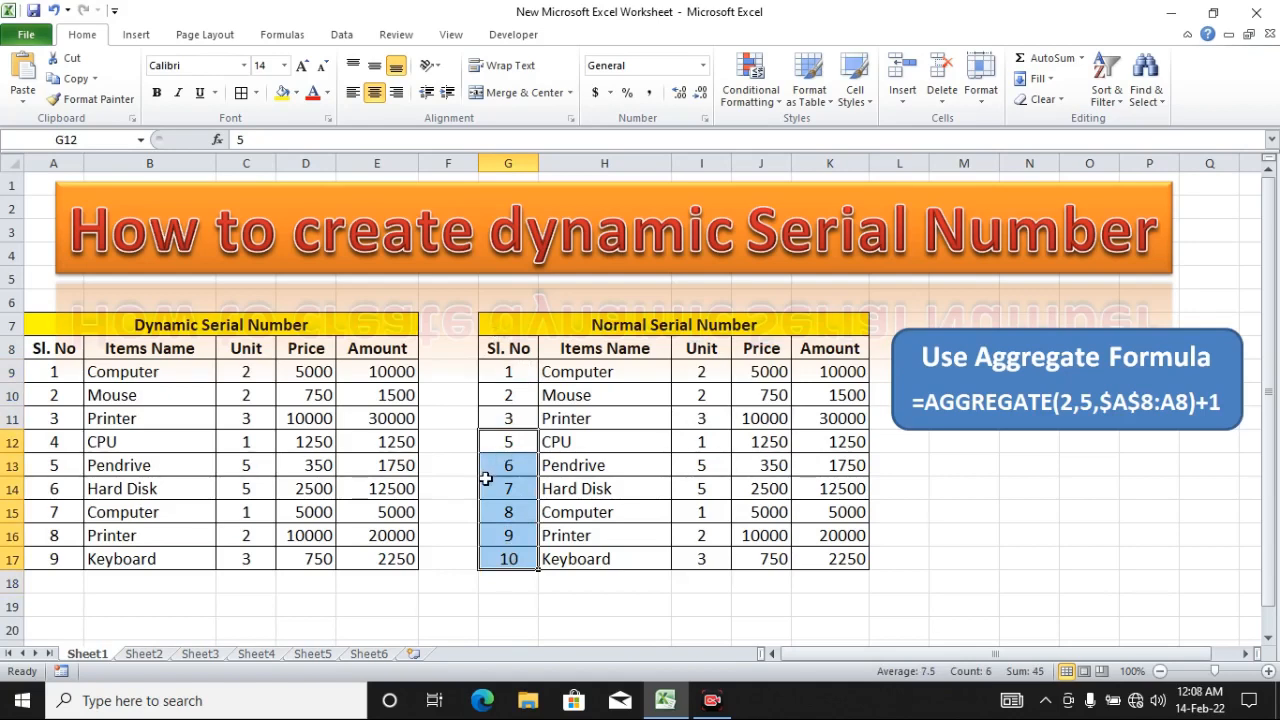
pyautogui.hotkey('ctrl', 'z')
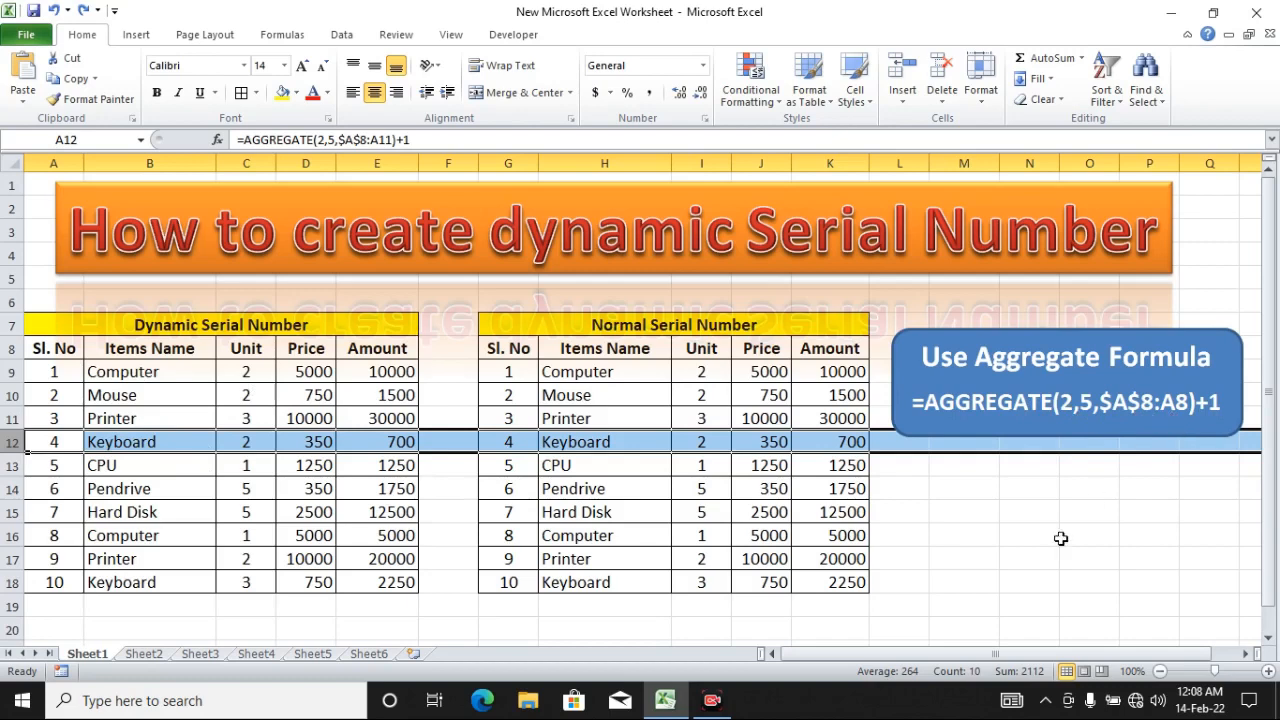
pyautogui.click(1030, 556)
# - Clear all serial numbers in A9:A18 of the Dynamic Serial Number table
pyautogui.click(57, 373)
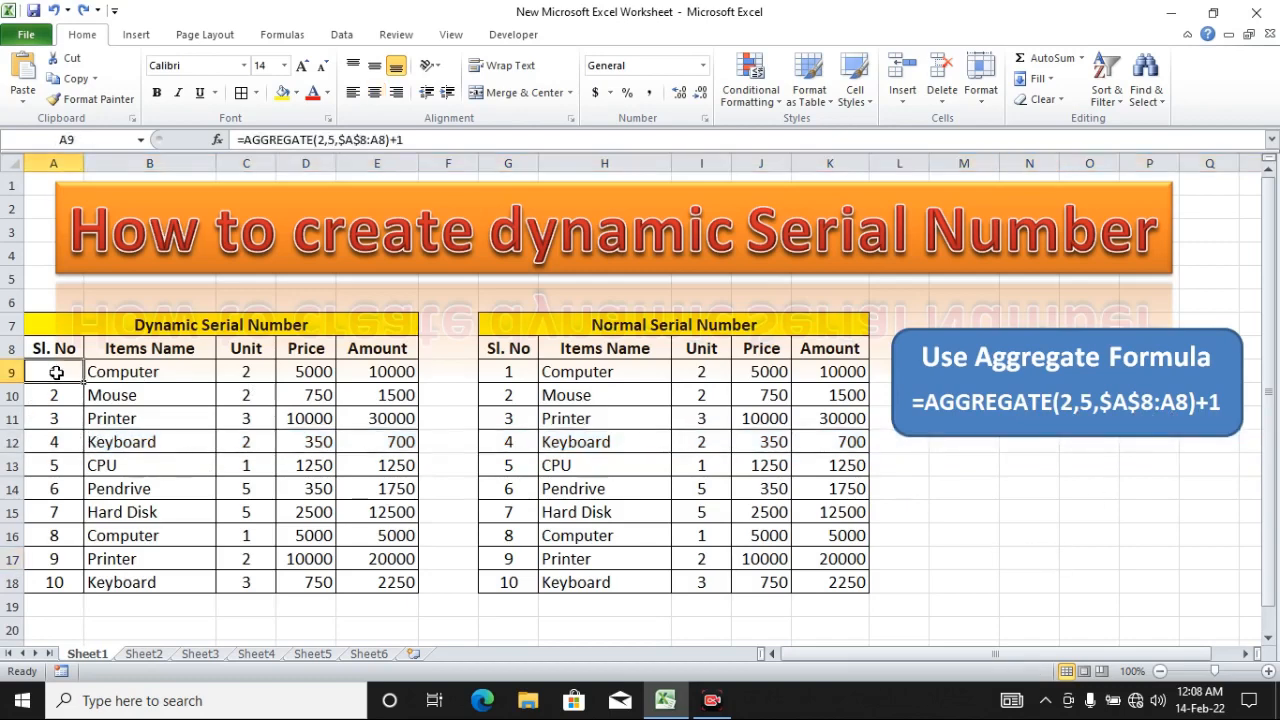
pyautogui.moveTo(57, 373); pyautogui.dragTo(54, 576)
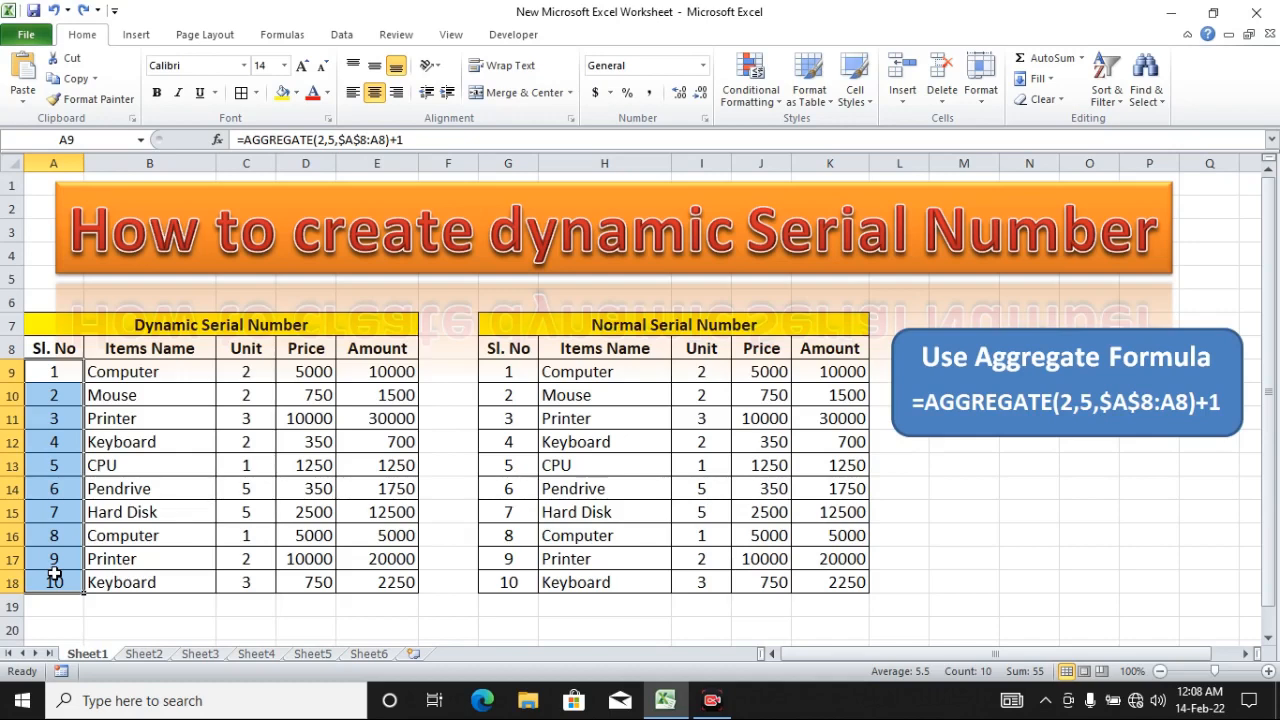
pyautogui.press('Delete')
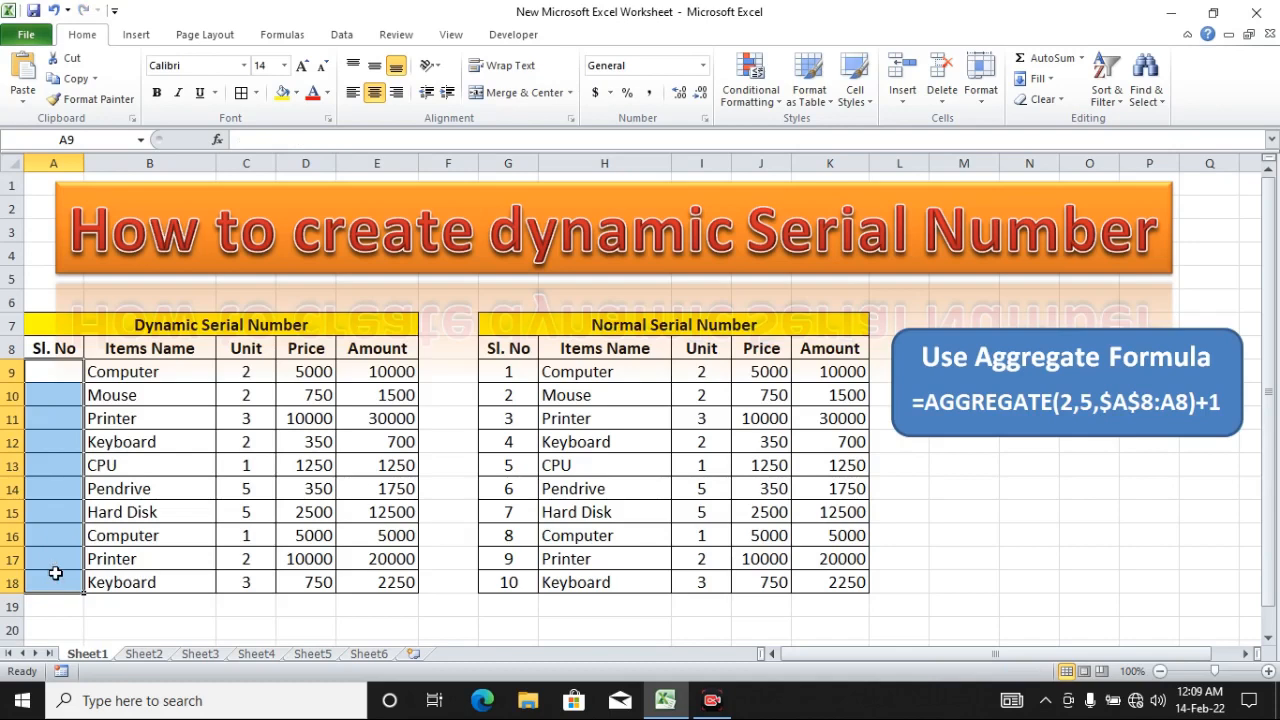
# - Start an AGGREGATE formula in cell A9 with function number 2 (COUNT) and option 5 (Ignore hidden rows)
pyautogui.click(53, 369)
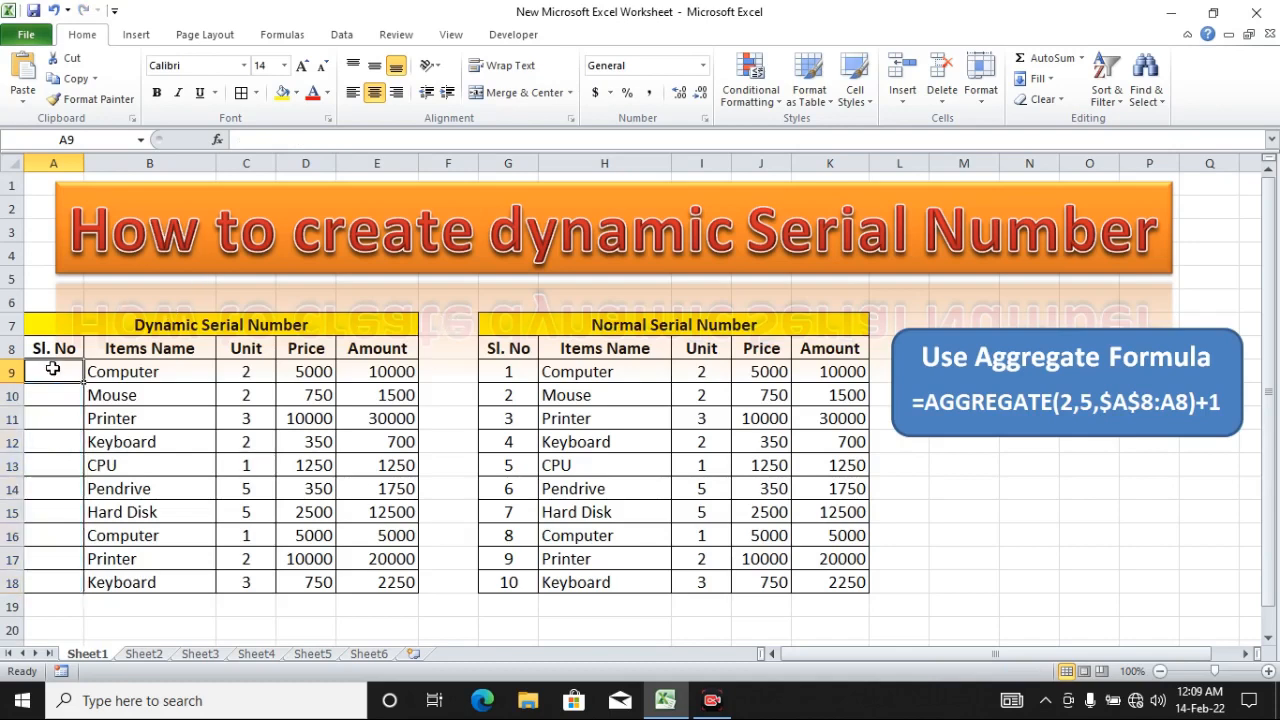
pyautogui.write('=a')
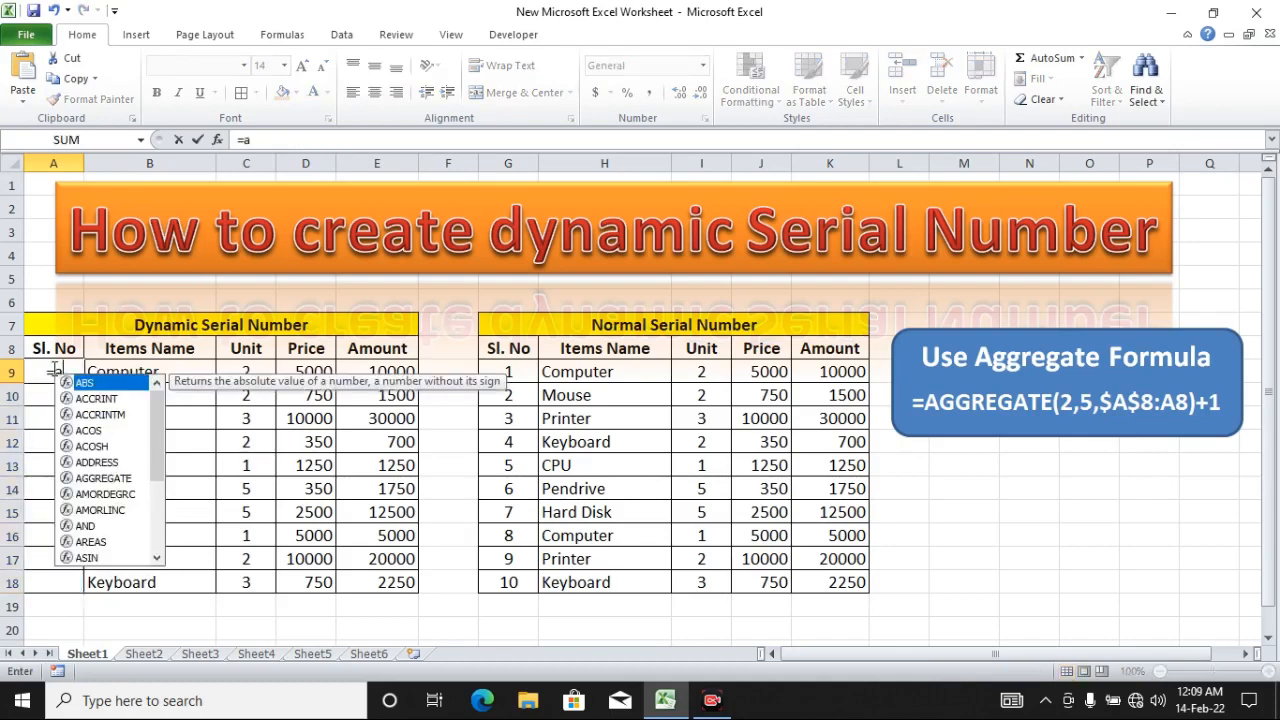
pyautogui.write('gg')
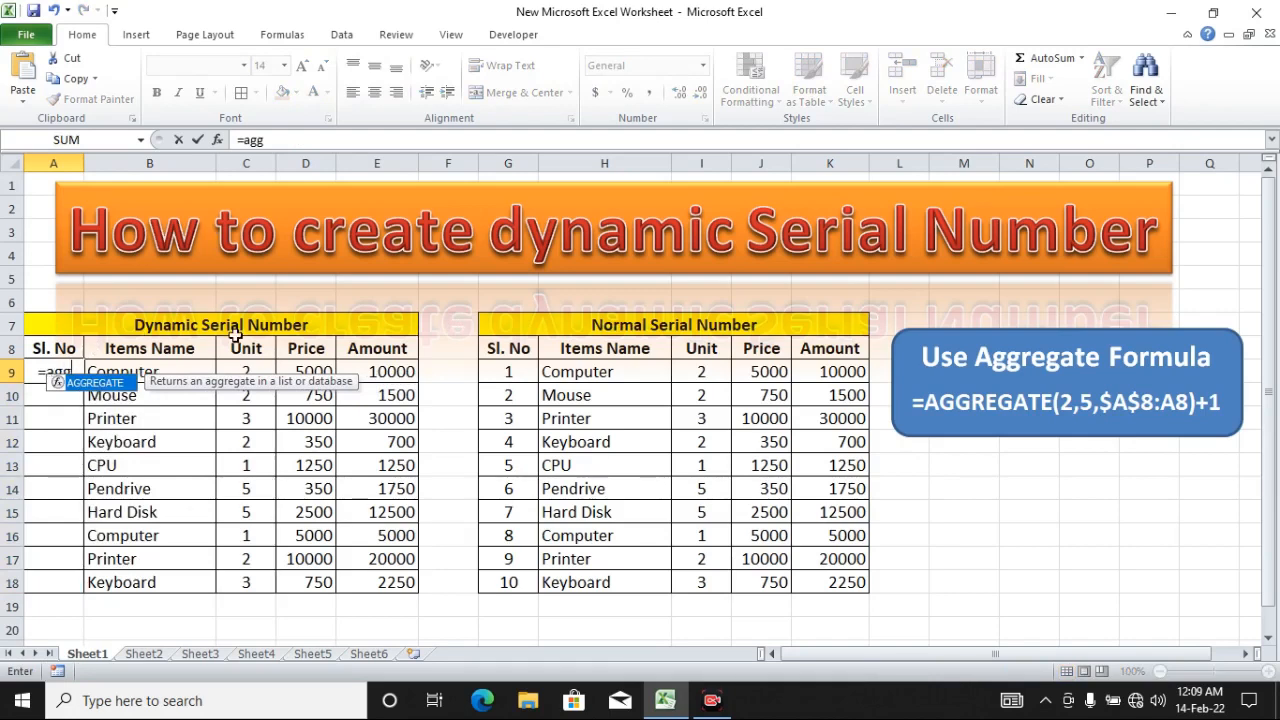
pyautogui.doubleClick(105, 383)
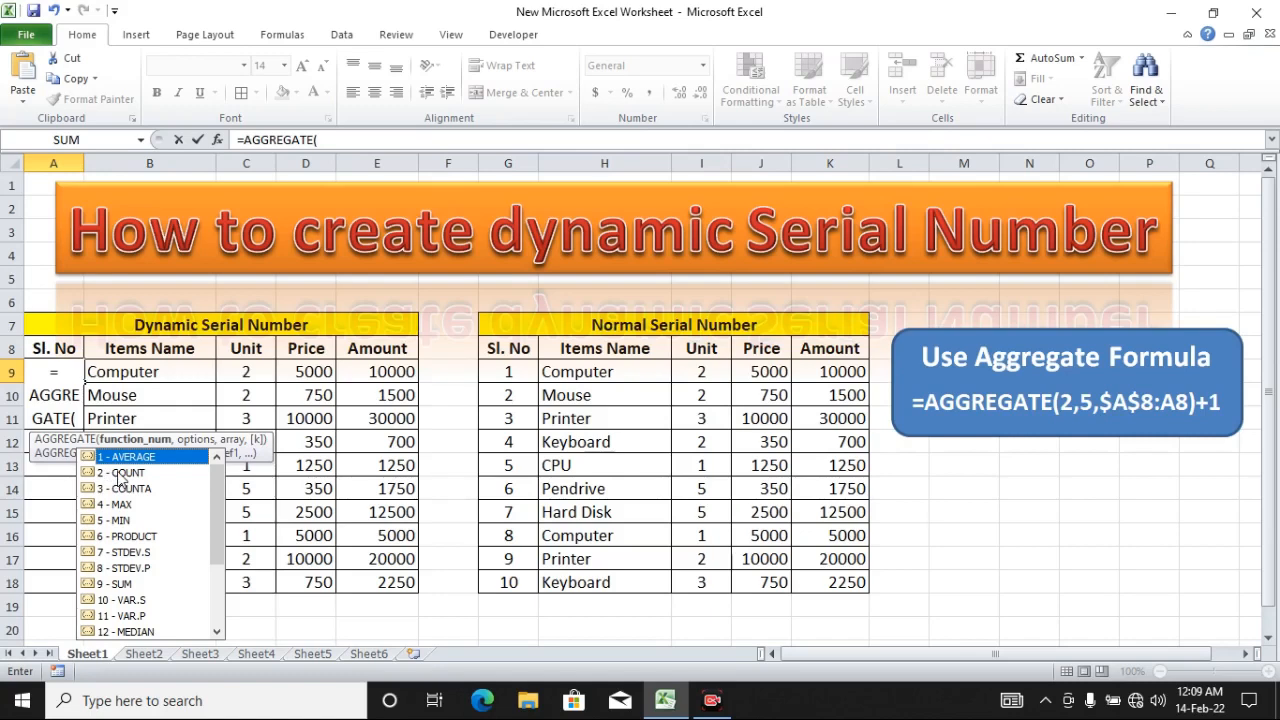
pyautogui.write('2')
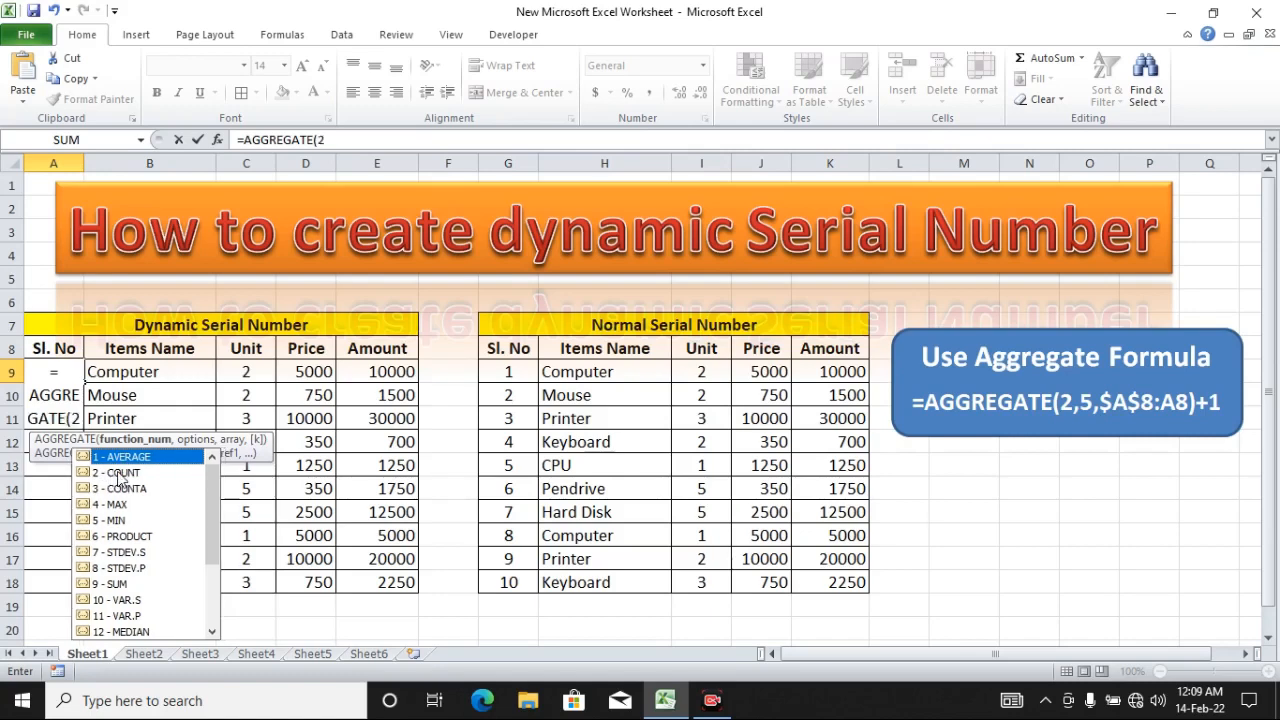
pyautogui.write(',')
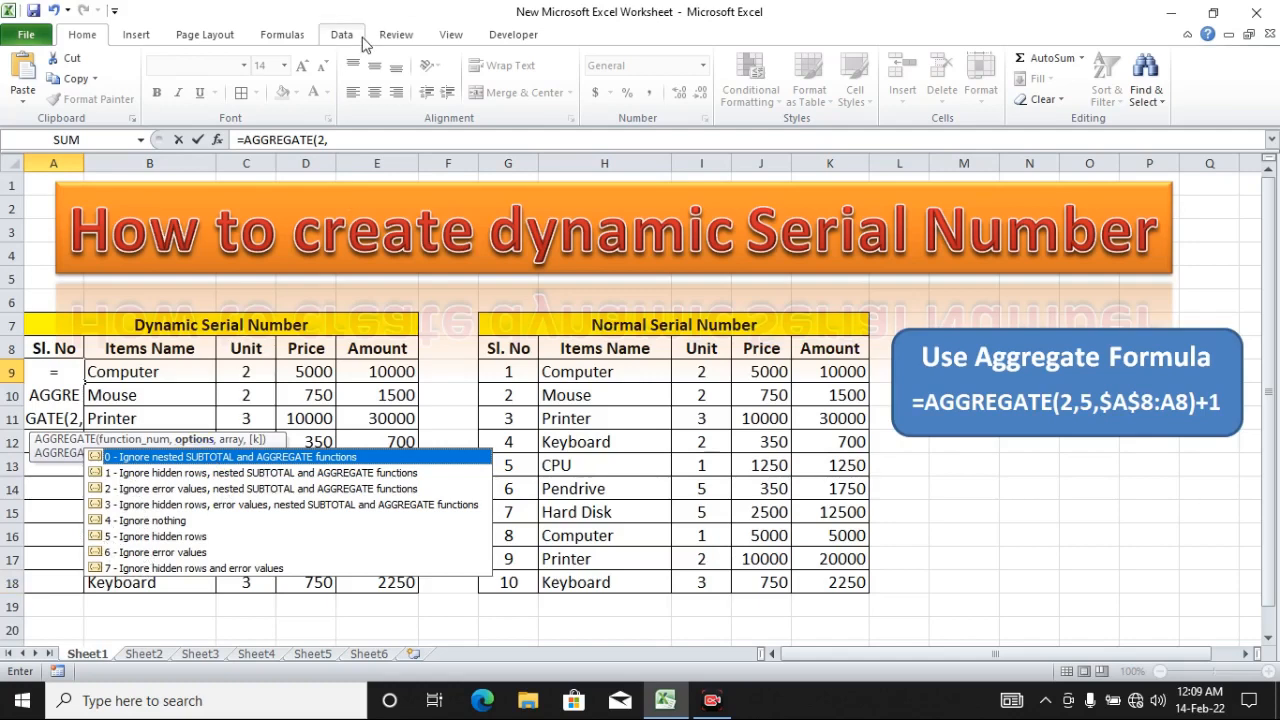
pyautogui.write('5')
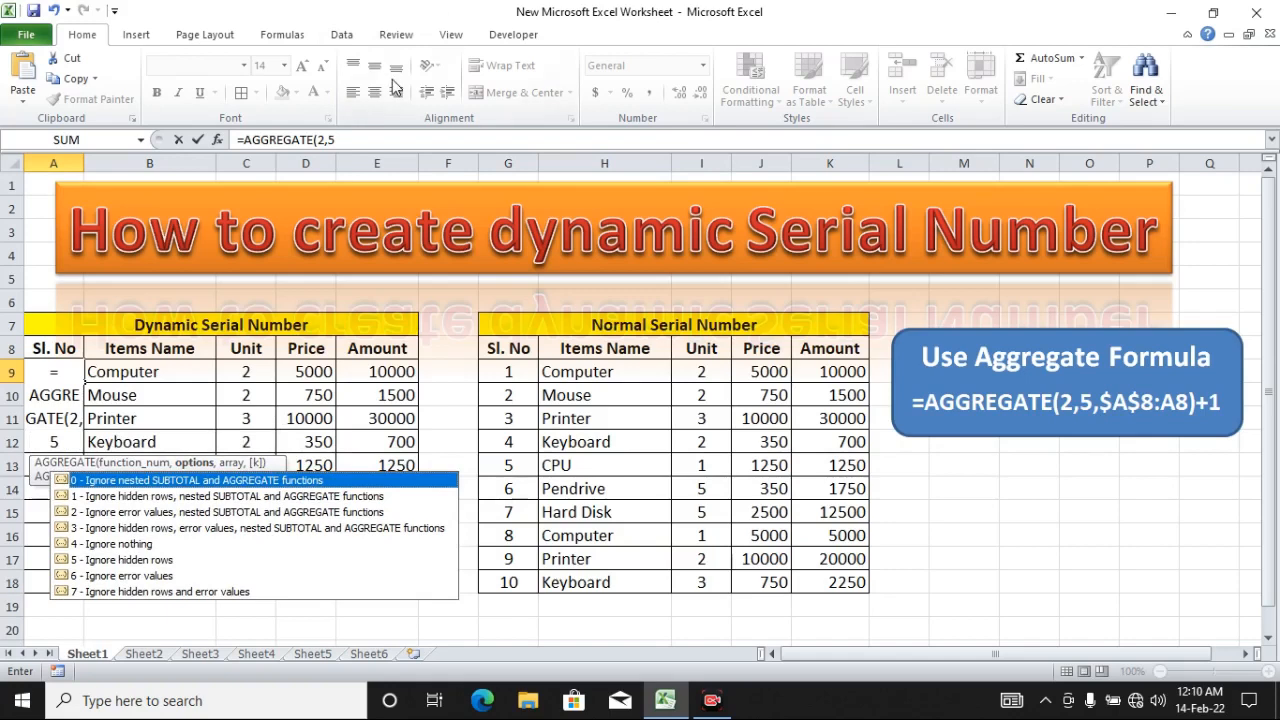
pyautogui.write(',')
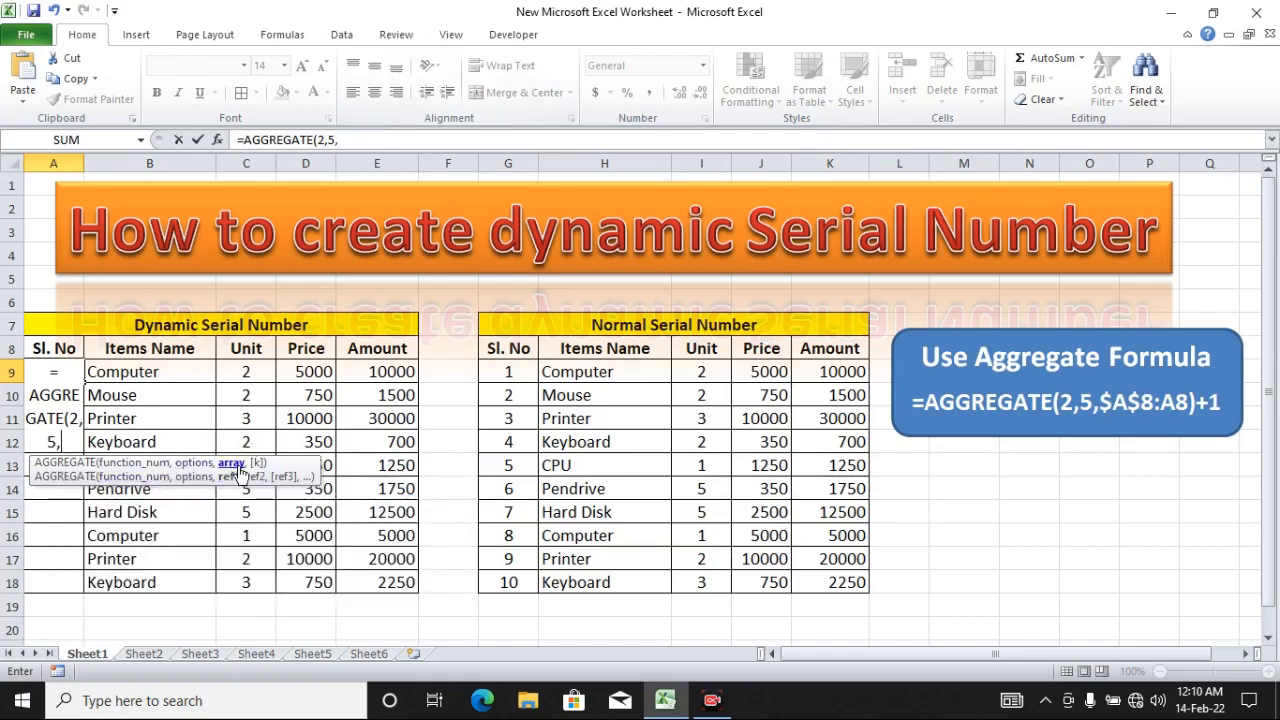
# - Complete the A9 formula with the range $A$8:A8, making only its first reference absolute, and enter it
pyautogui.click(62, 348)
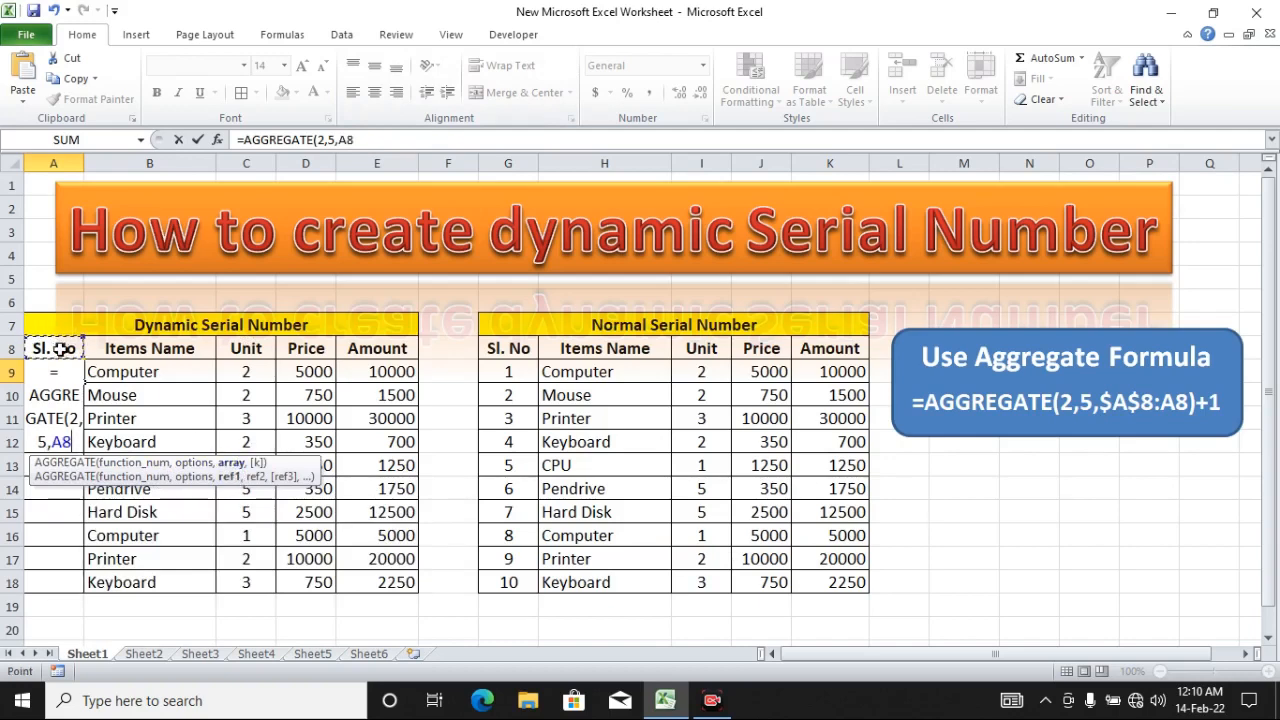
pyautogui.press('F8')
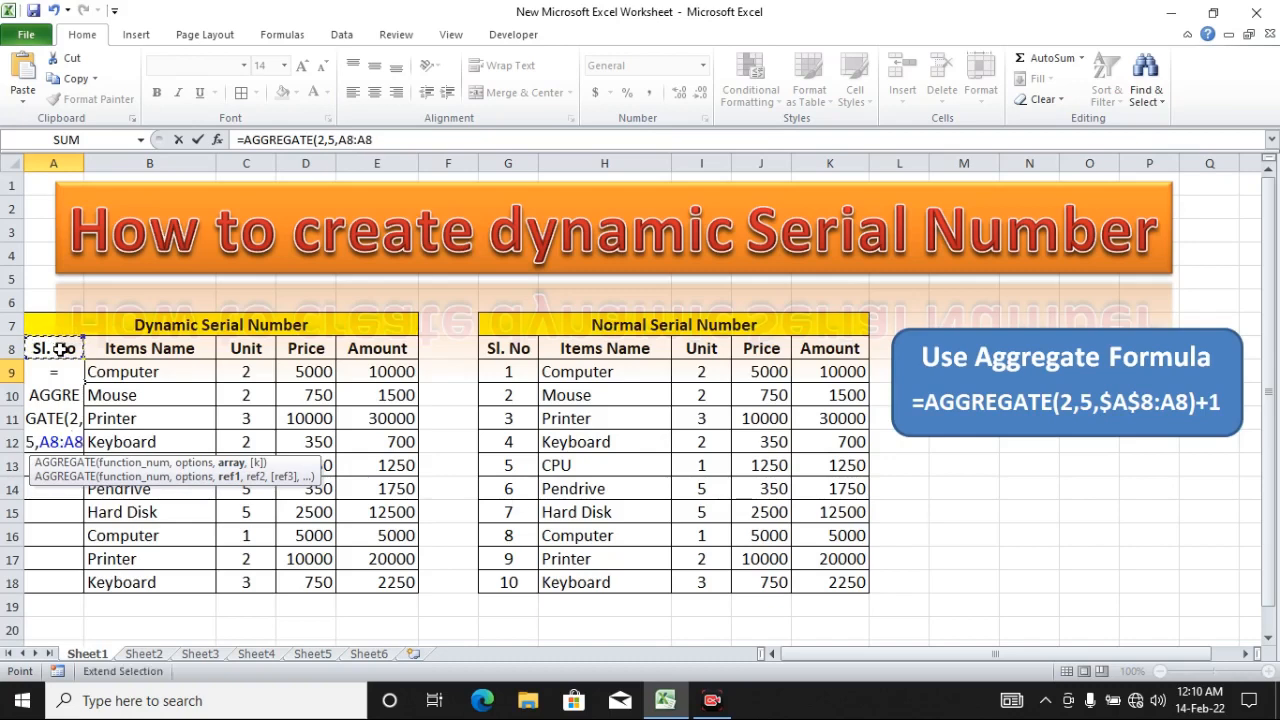
pyautogui.doubleClick(353, 140)
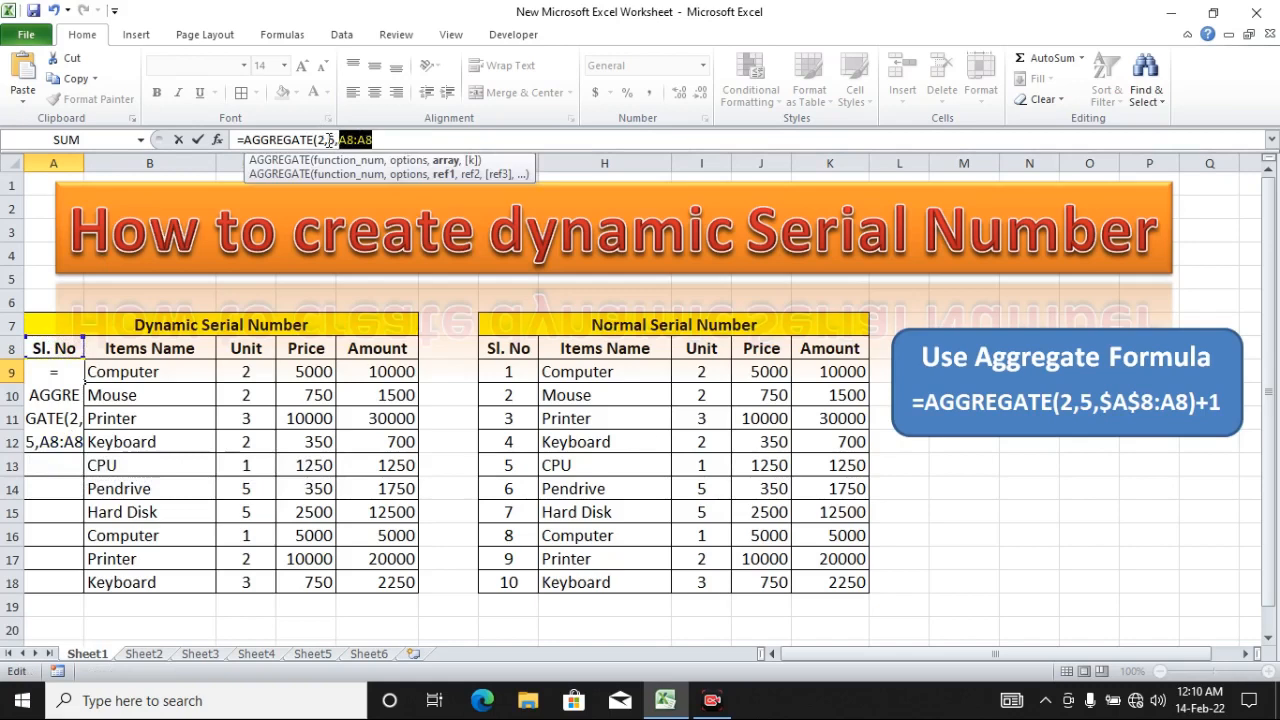
pyautogui.click(339, 140)
pyautogui.press('F4')
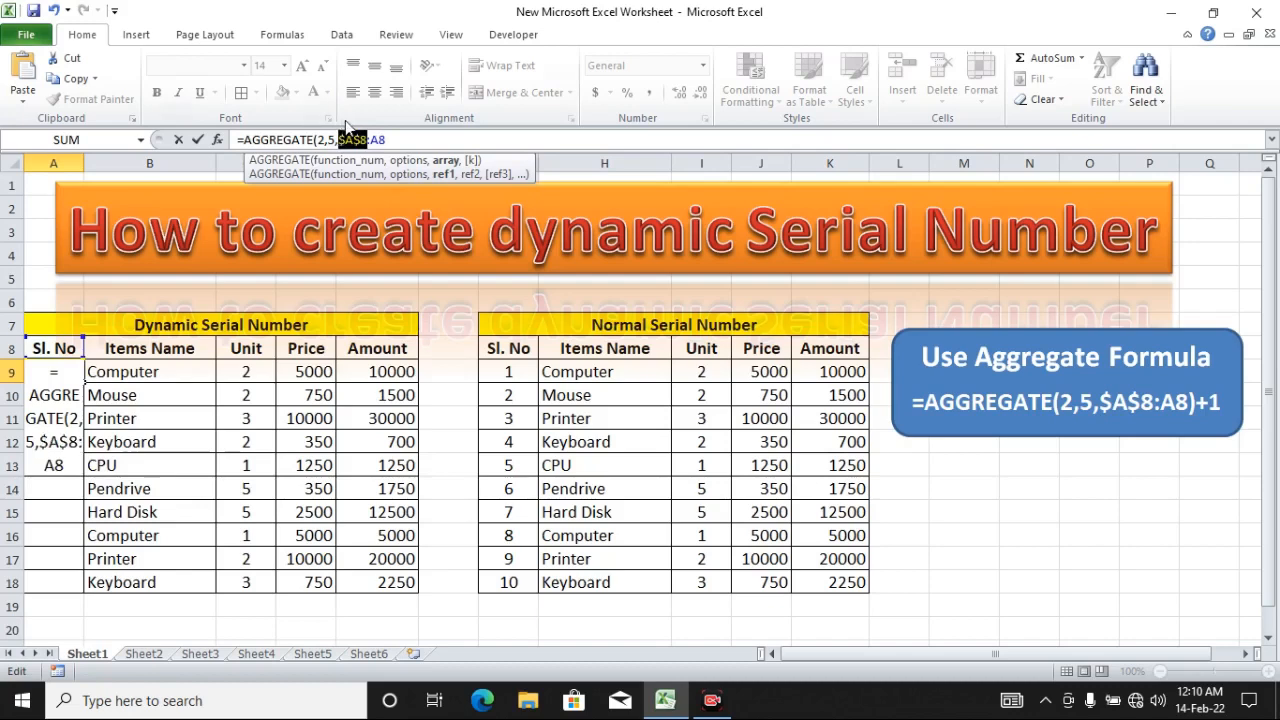
pyautogui.click(397, 139)
pyautogui.write(')')
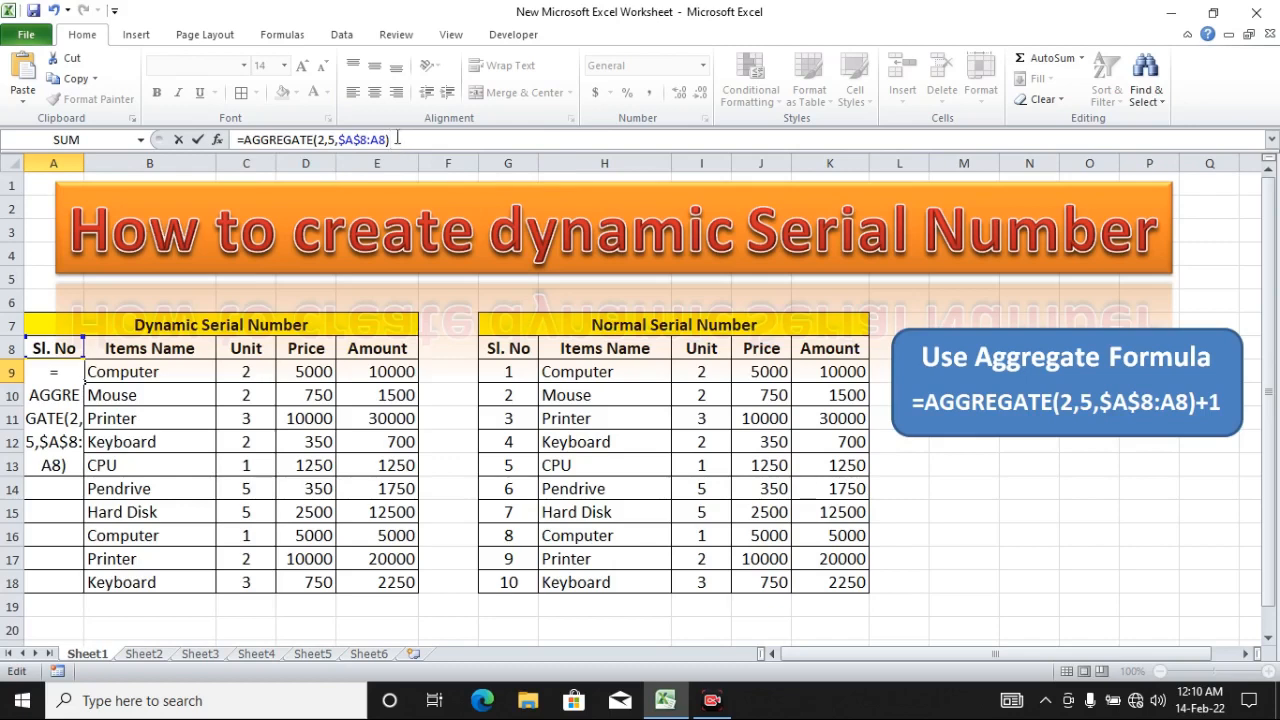
pyautogui.press('Return')
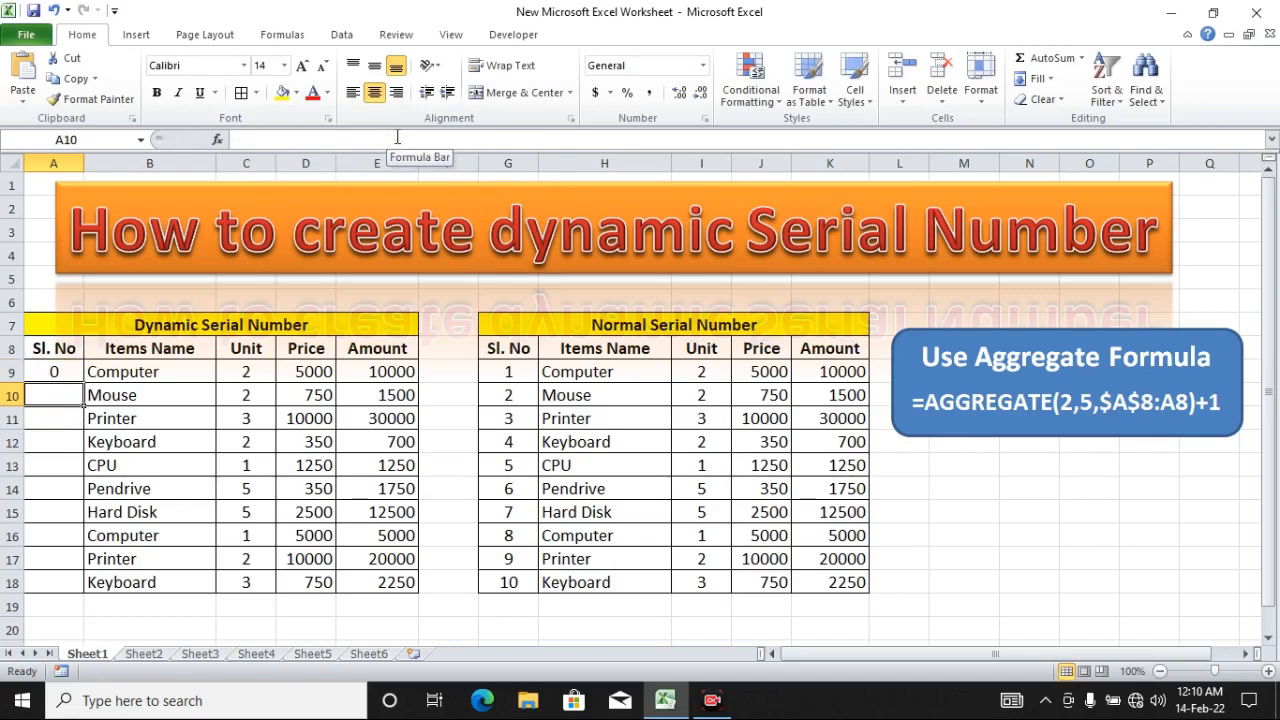
# - Add +1 to the end of the formula in cell A9, giving =AGGREGATE(2,5,$A$8:A8)+1
pyautogui.click(64, 371)
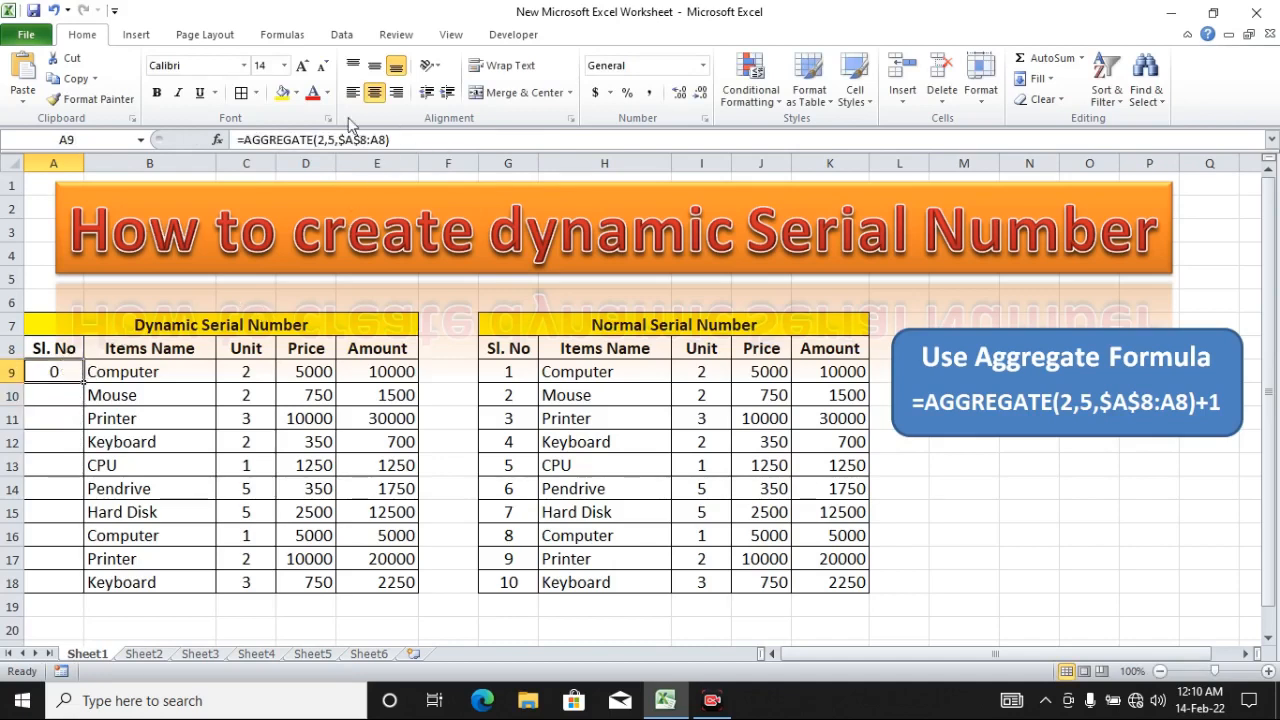
pyautogui.click(400, 139)
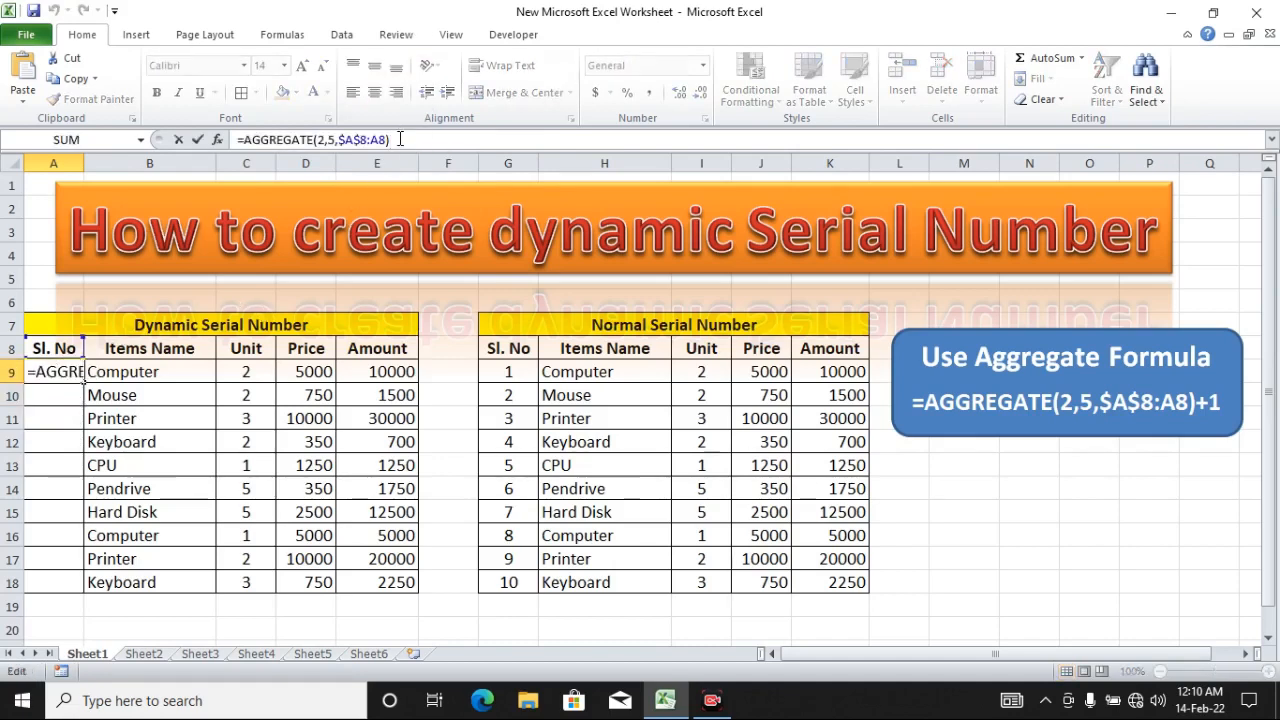
pyautogui.write('+1')
pyautogui.press('Return')
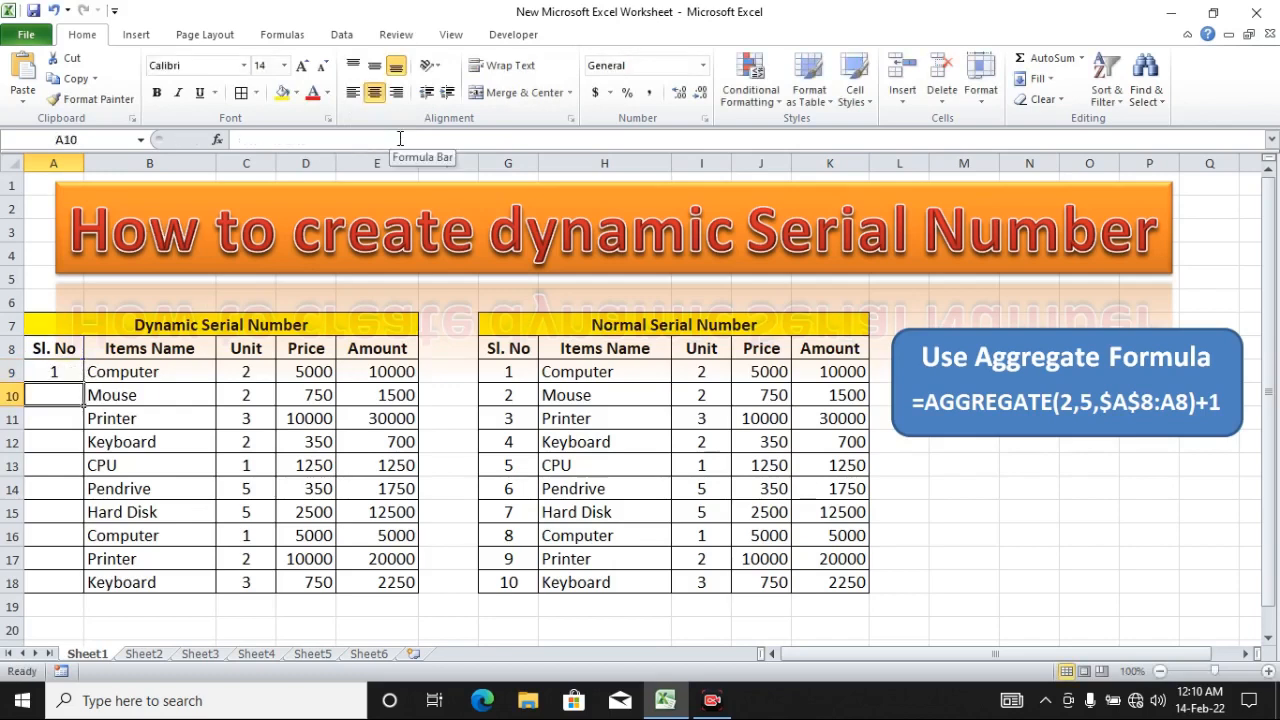
# - Fill the A9 serial number formula down through A18
pyautogui.click(66, 376)
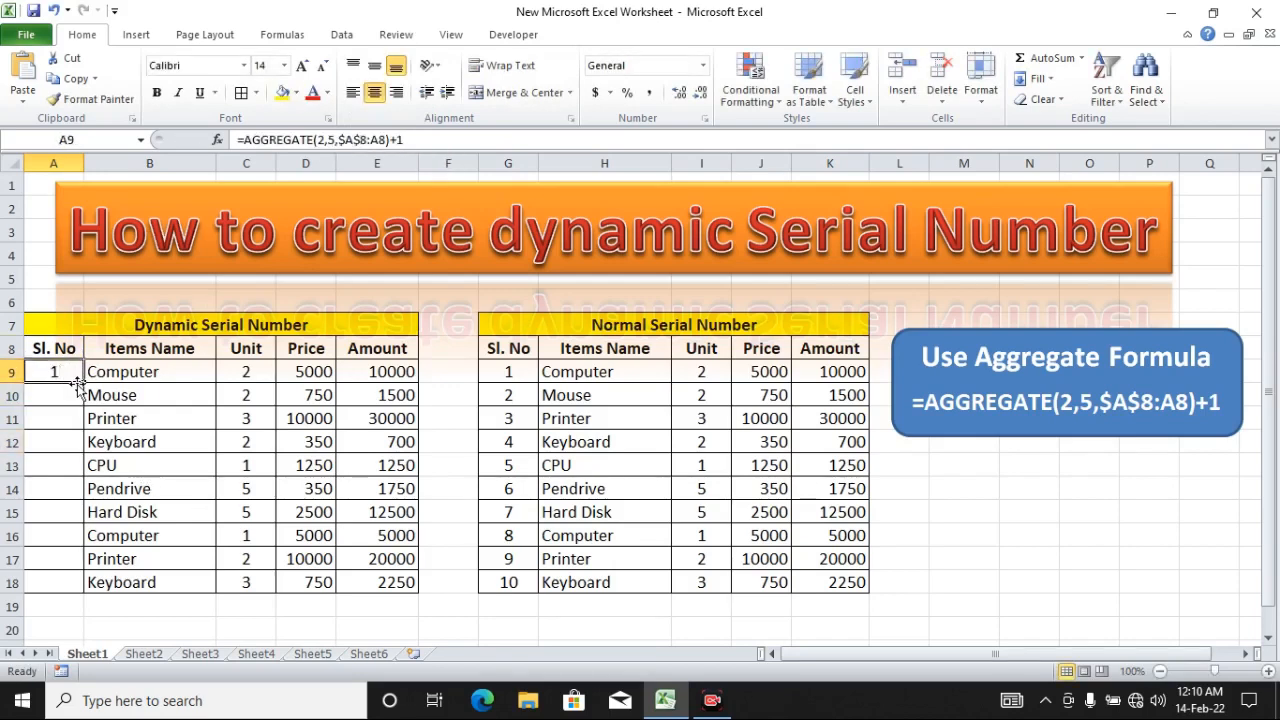
pyautogui.moveTo(85, 383); pyautogui.dragTo(86, 384)
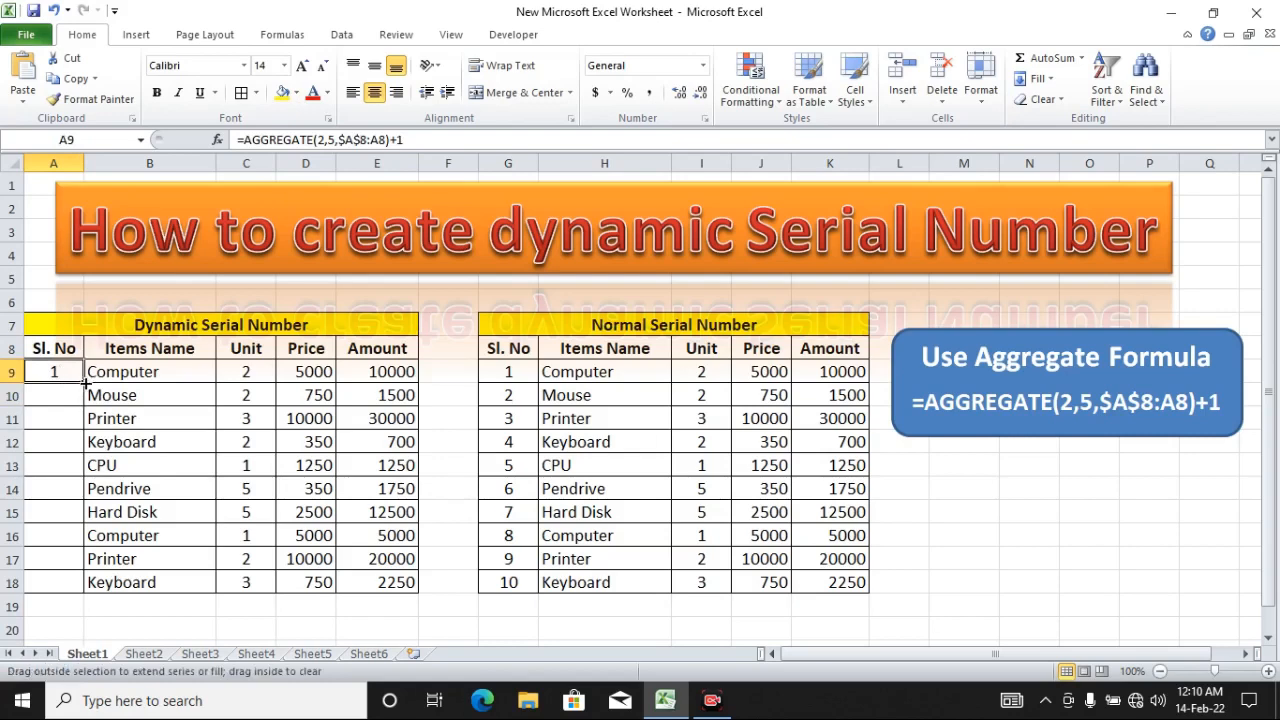
pyautogui.doubleClick(86, 383)
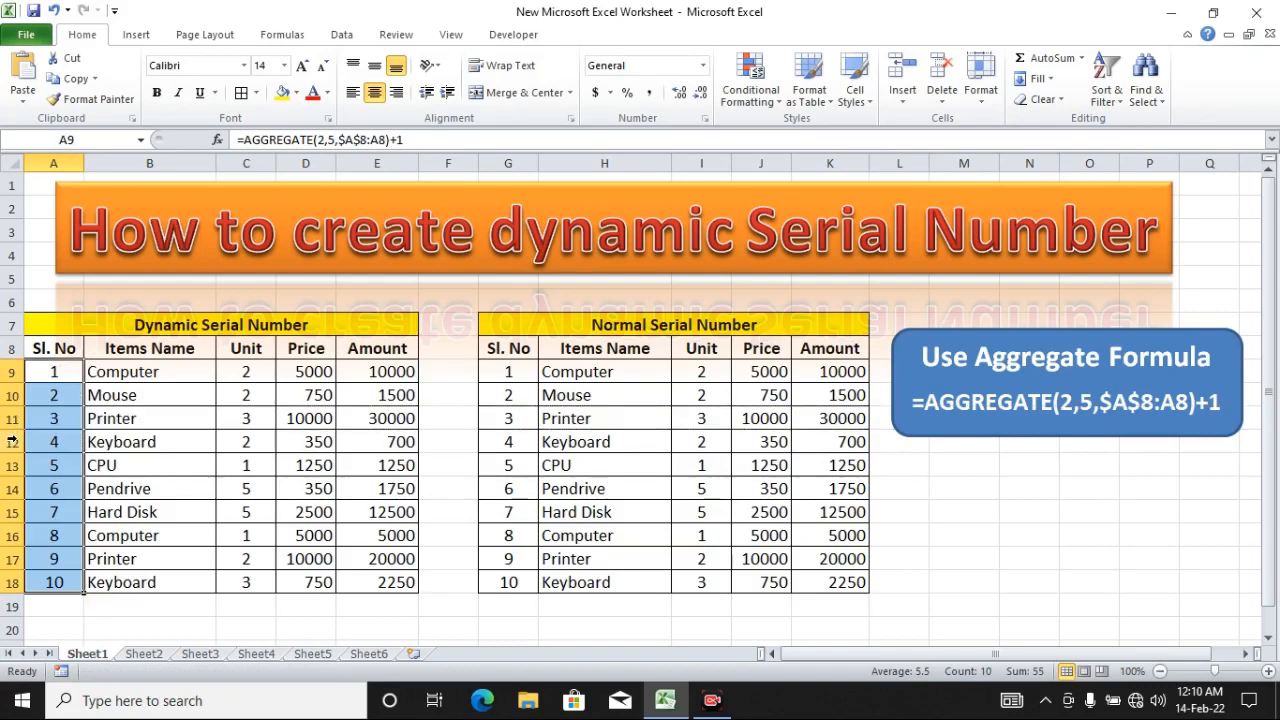
# - Delete rows 12 and 13, the Keyboard and CPU entries, and compare the serial number columns of both tables
pyautogui.moveTo(12, 441); pyautogui.dragTo(12, 467)
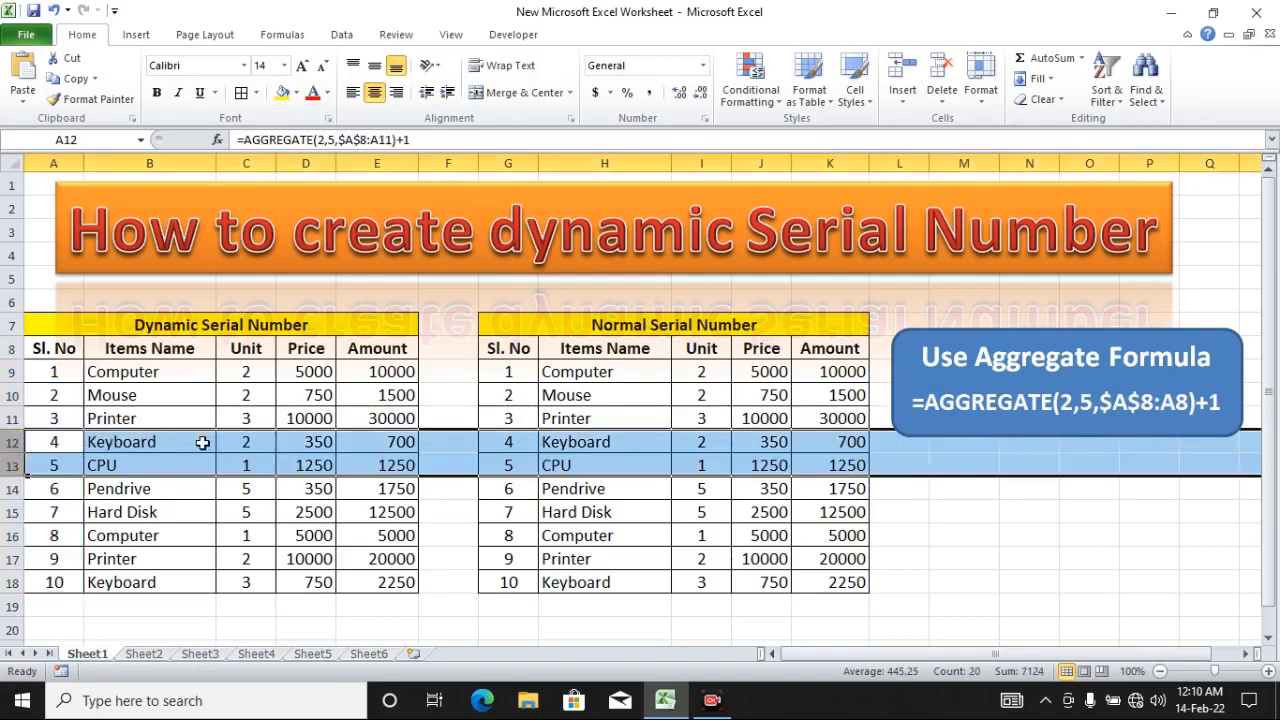
pyautogui.rightClick(124, 466)
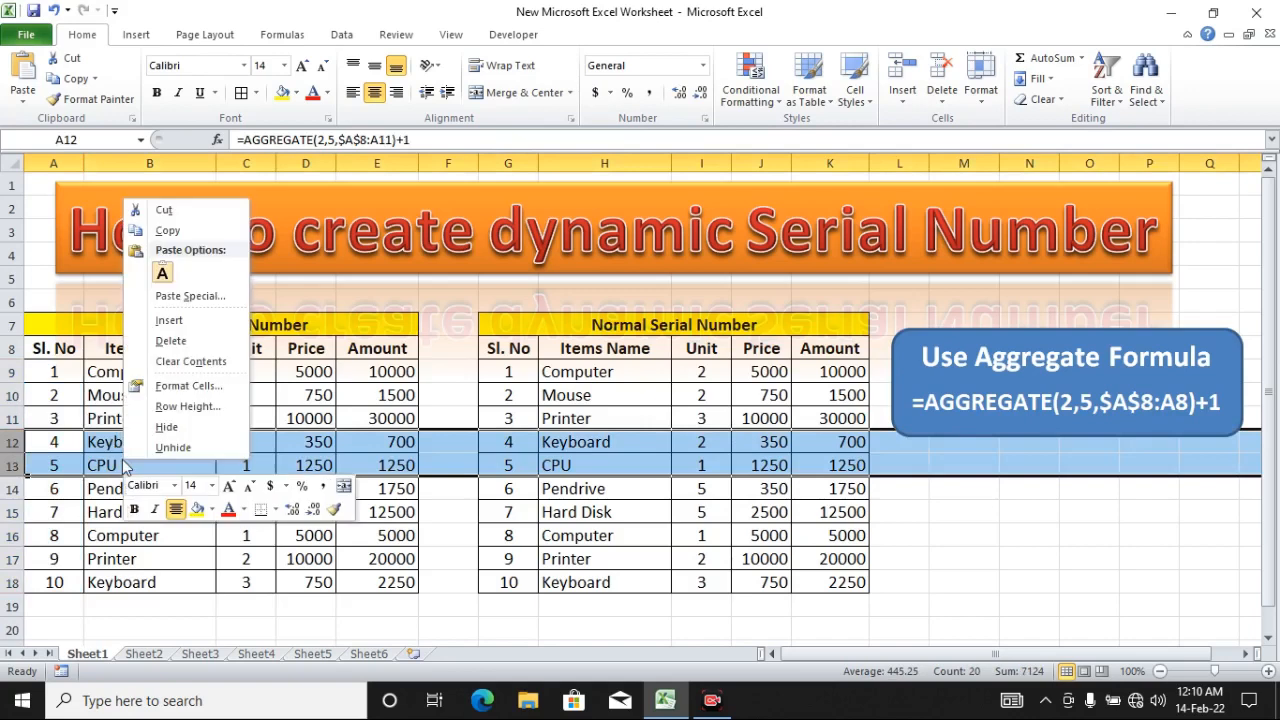
pyautogui.click(192, 341)
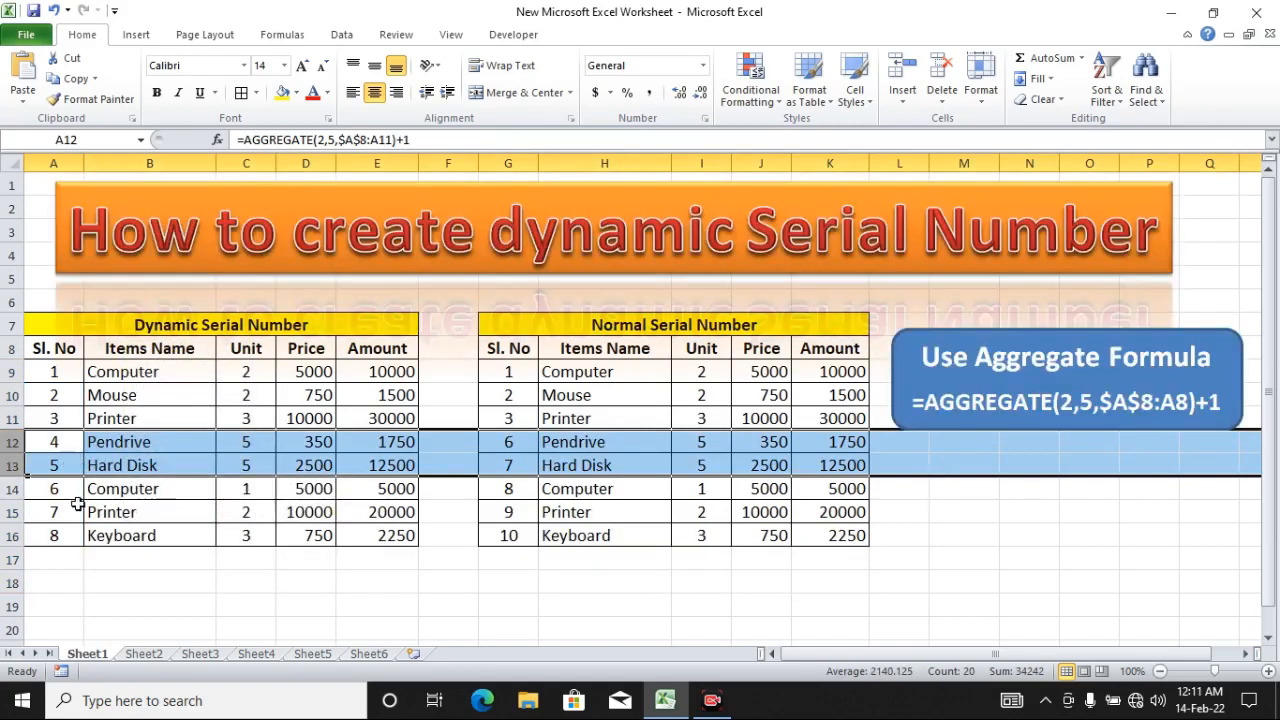
pyautogui.click(530, 558)
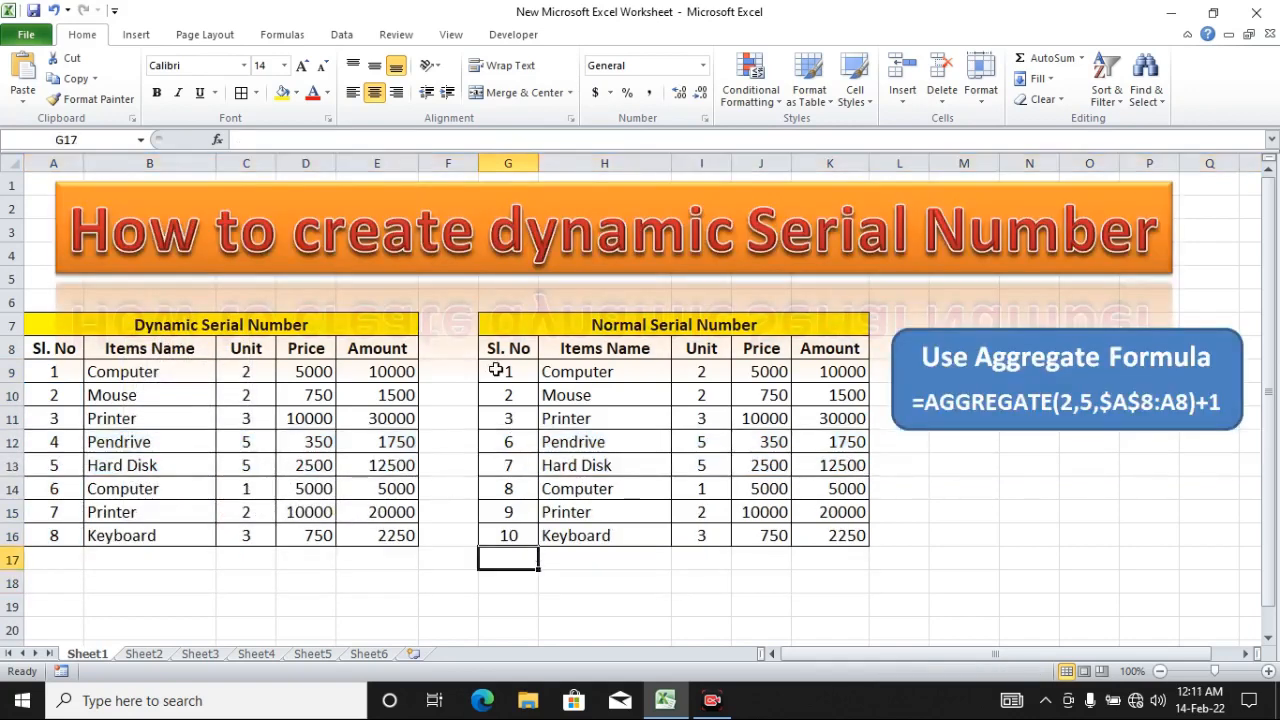
pyautogui.moveTo(497, 372); pyautogui.dragTo(503, 417)
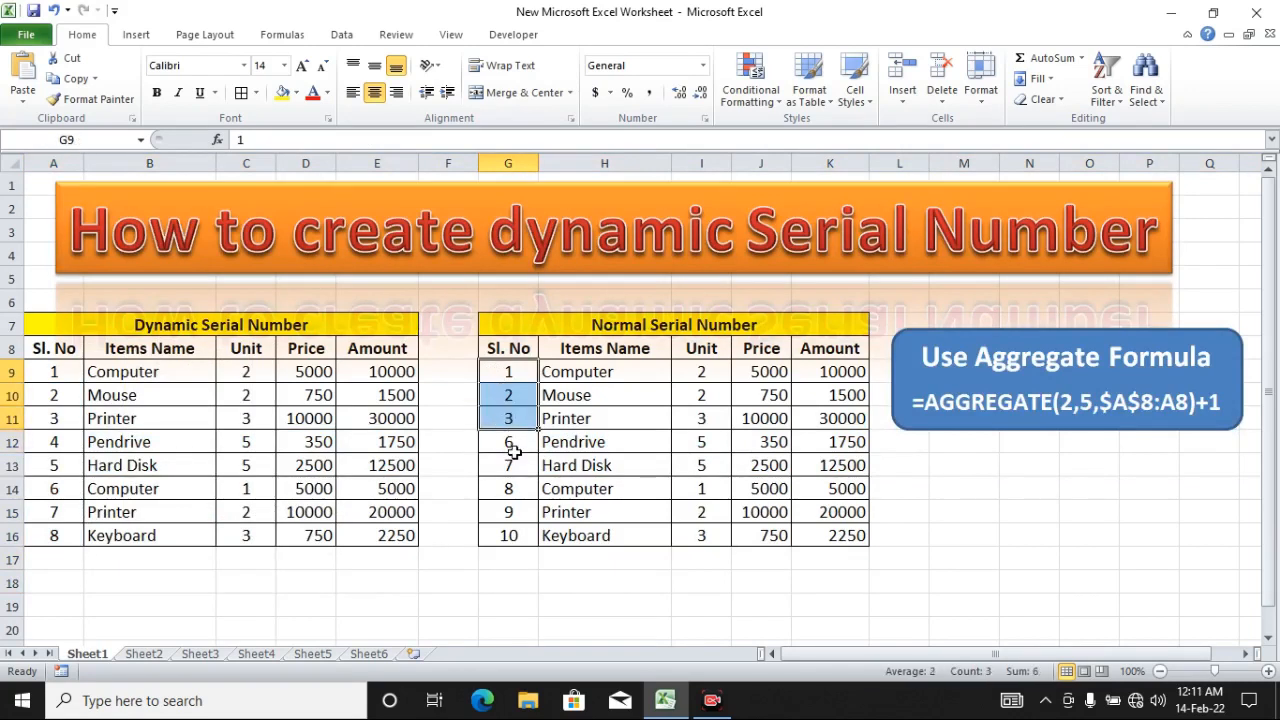
pyautogui.click(68, 375)
pyautogui.moveTo(68, 378); pyautogui.dragTo(64, 538)
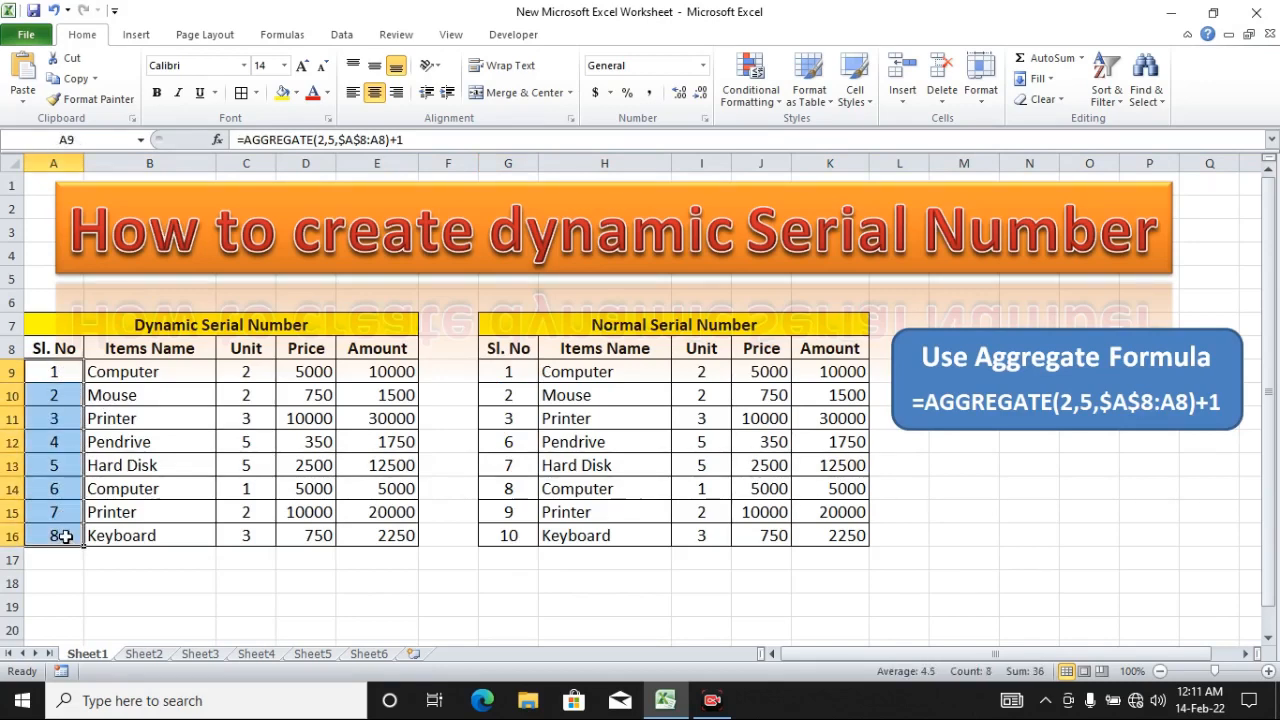